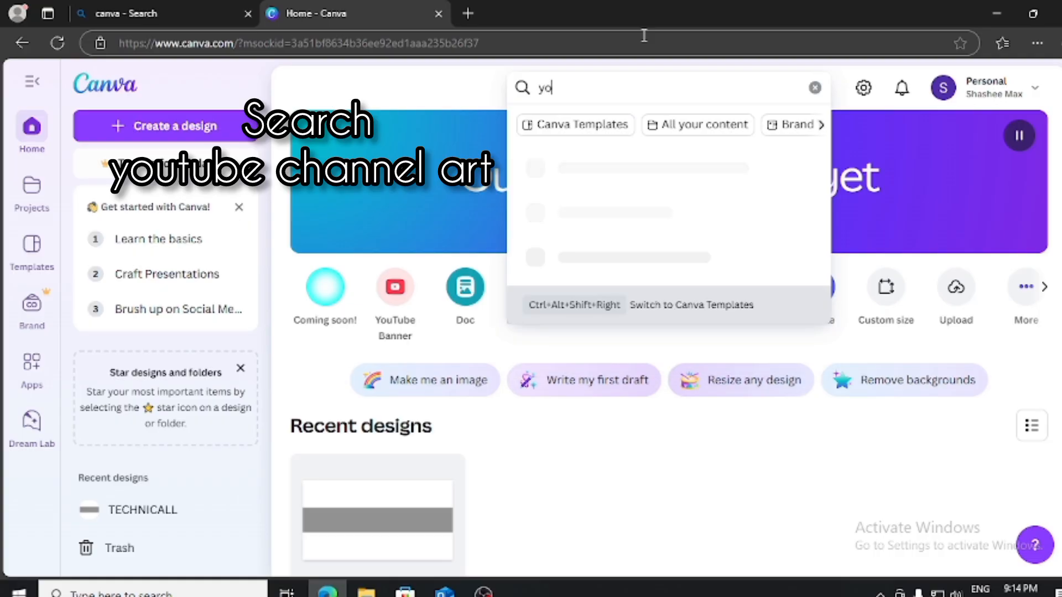
Step: Search for "youtube channel art" and create a blank YouTube Banner from the template results
{"action": "type", "text": "tube"}
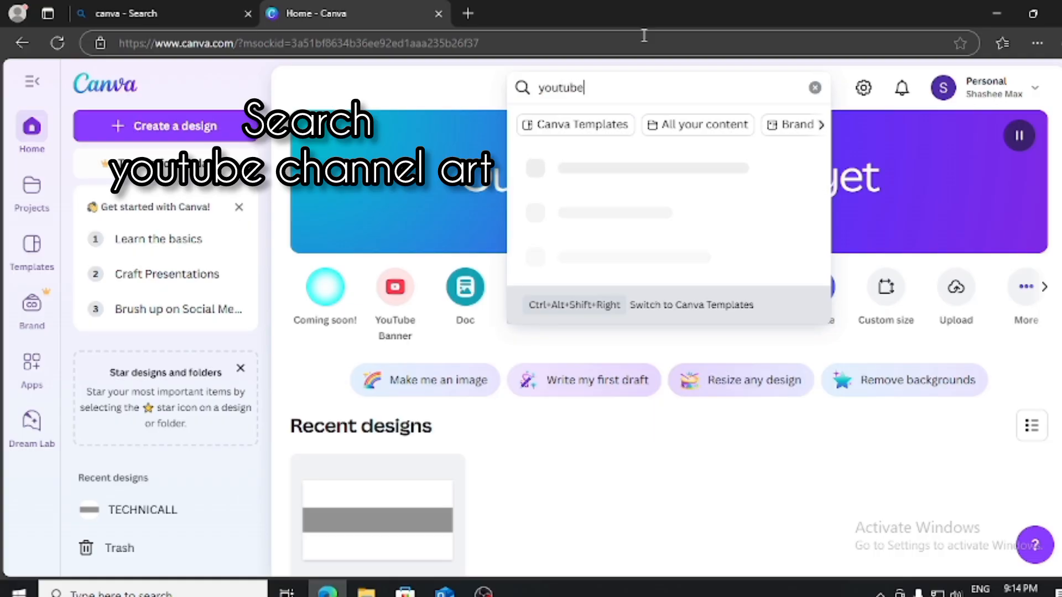
{"action": "type", "text": " channel art"}
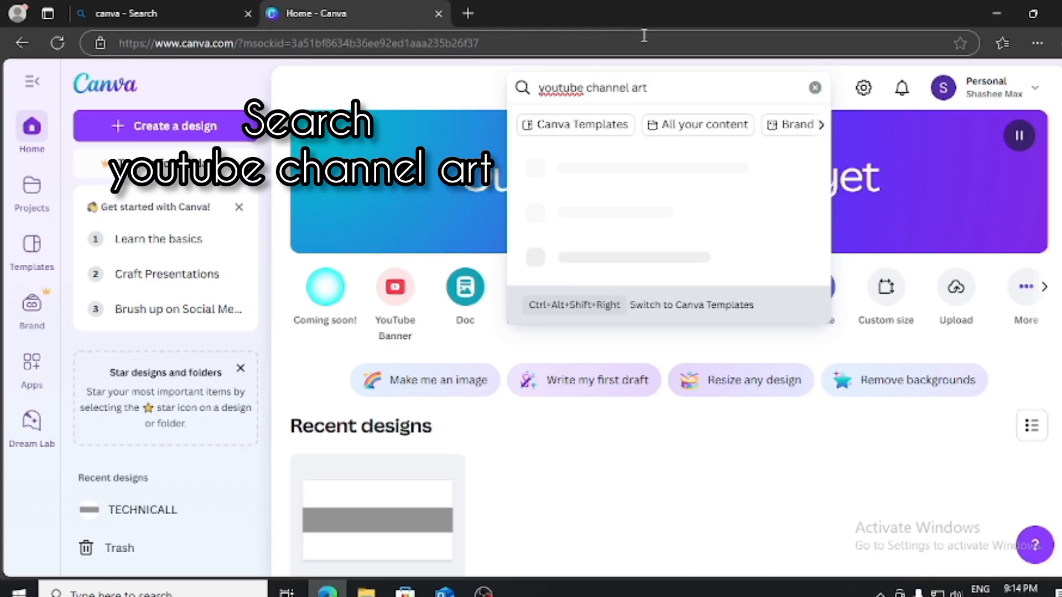
{"action": "key", "text": "Return"}
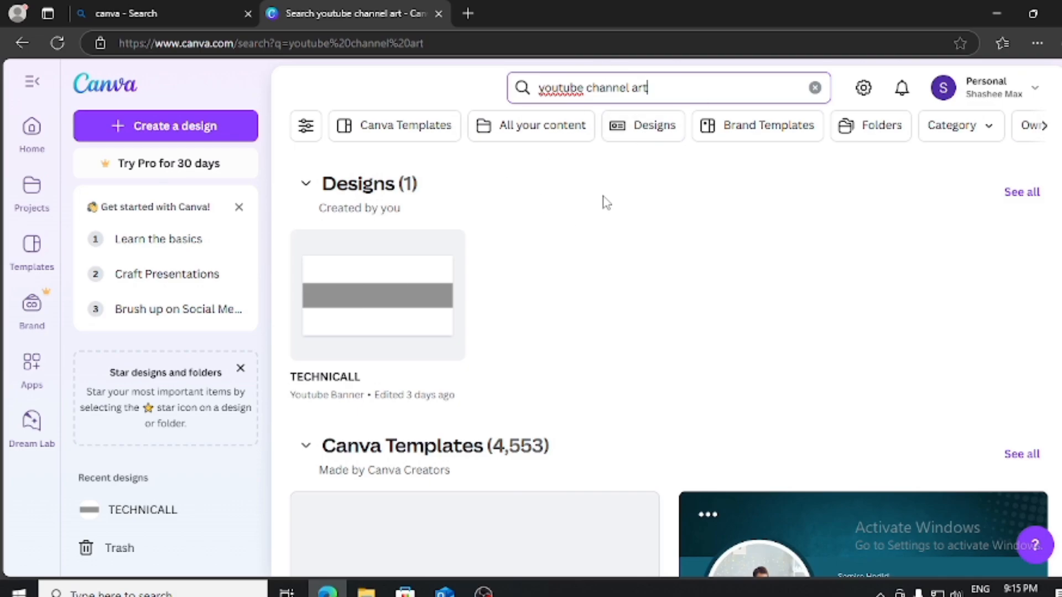
{"action": "scroll", "coordinate": [493, 291], "scroll_direction": "down", "scroll_amount": 4}
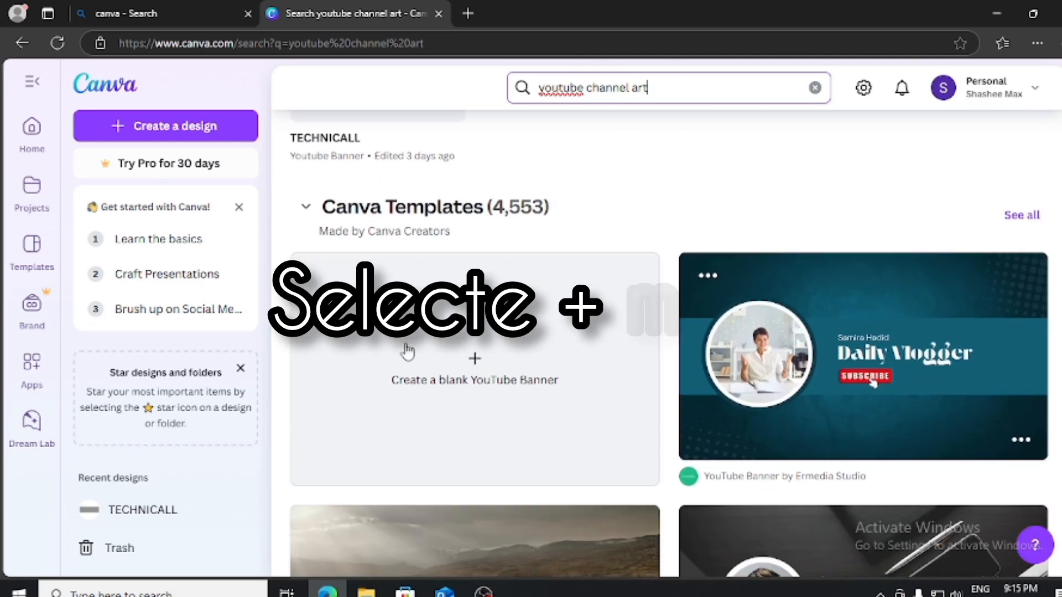
{"action": "left_click", "coordinate": [475, 365]}
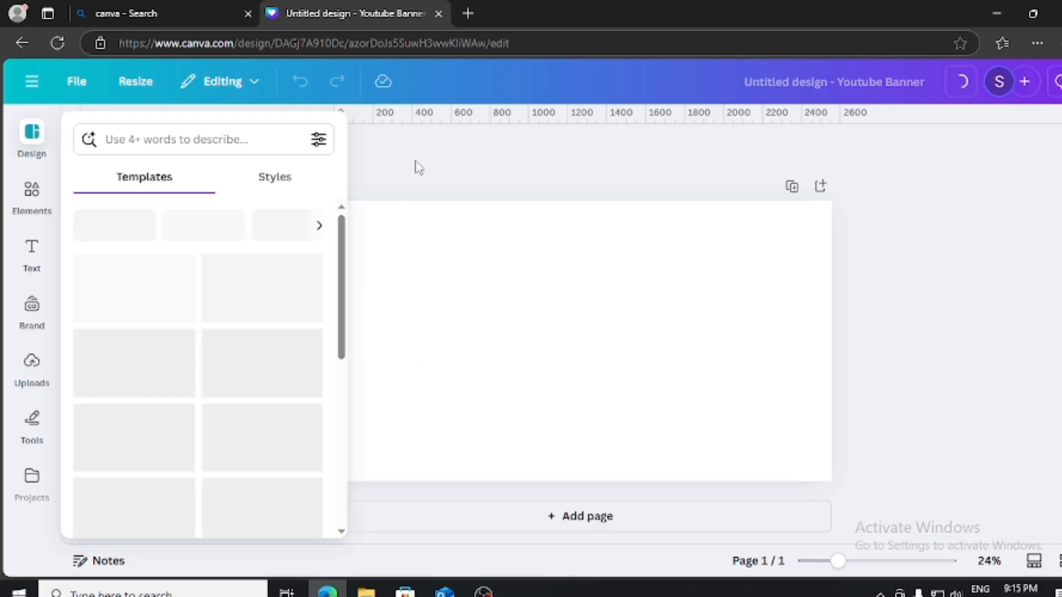
Step: Show the rulers and guides in the banner design
{"action": "left_click", "coordinate": [60, 81]}
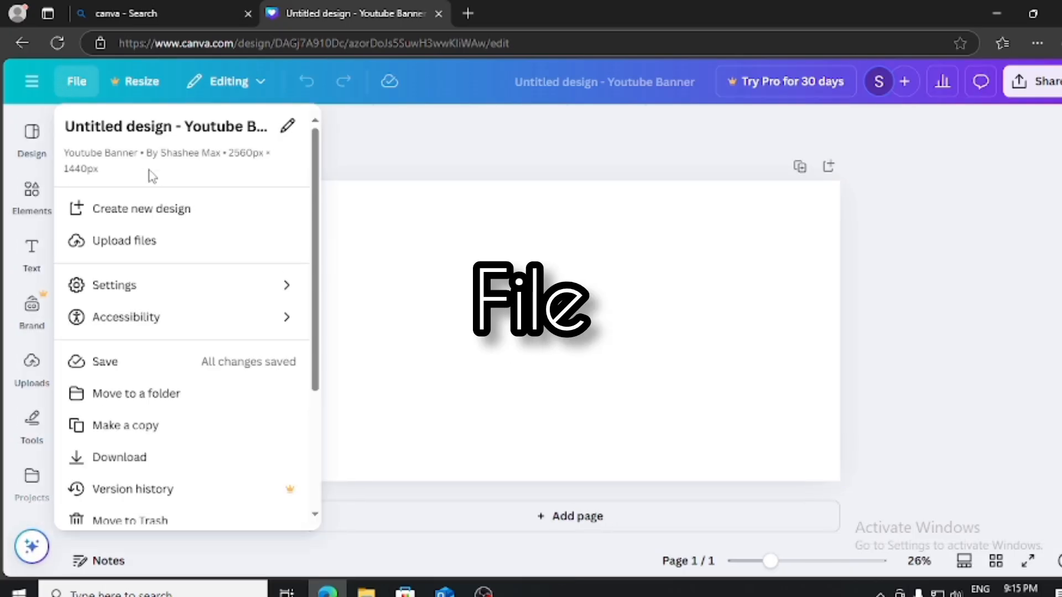
{"action": "mouse_move", "coordinate": [263, 287]}
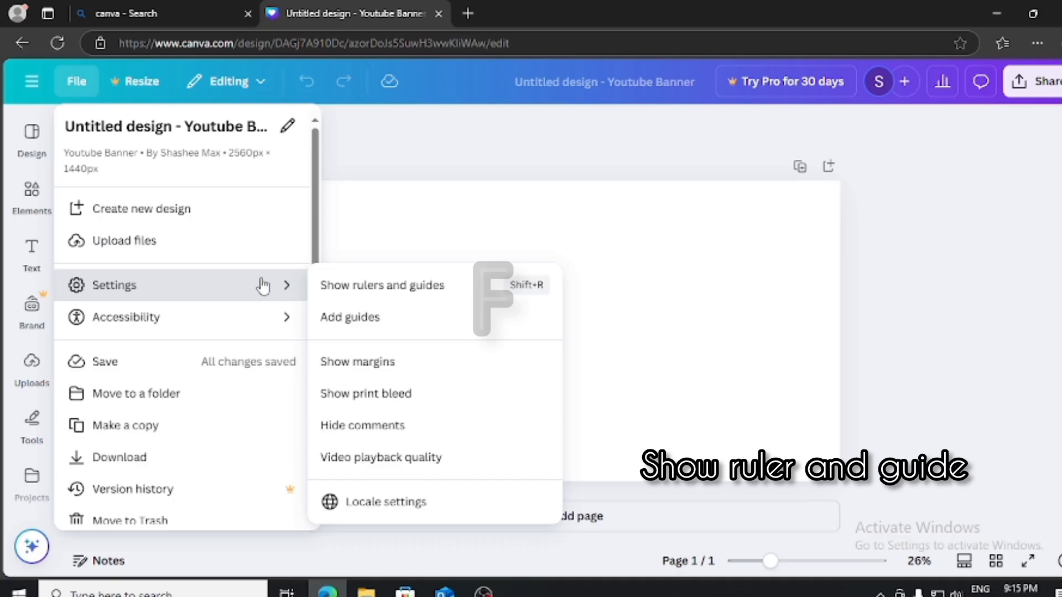
{"action": "left_click", "coordinate": [381, 287]}
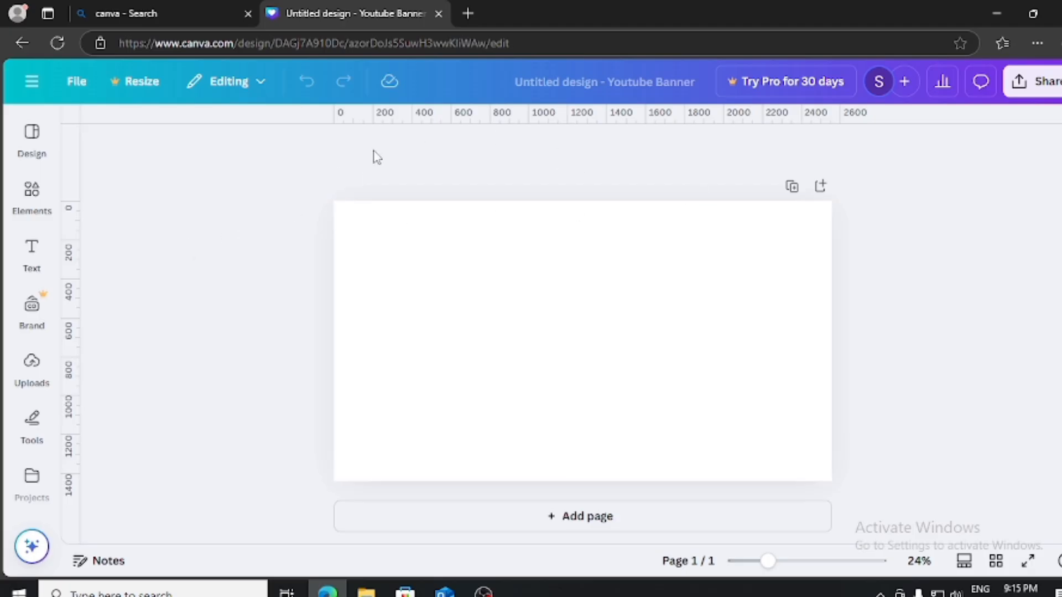
Step: Add a horizontal guide across the banner and fine-tune its position to 423 px
{"action": "left_click_drag", "start_coordinate": [337, 122], "coordinate": [330, 283]}
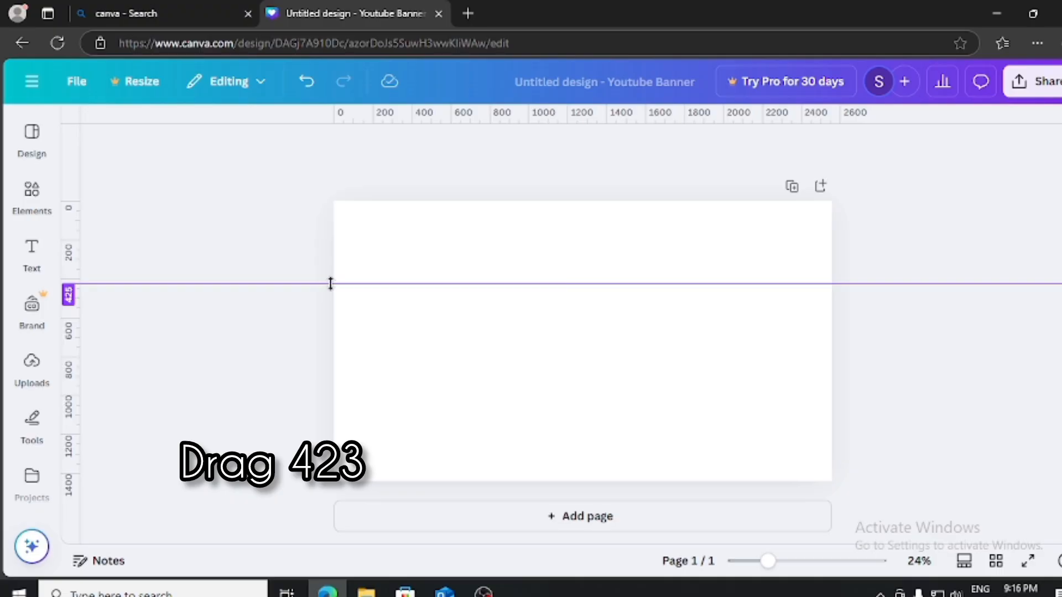
{"action": "left_click_drag", "start_coordinate": [330, 283], "coordinate": [331, 283]}
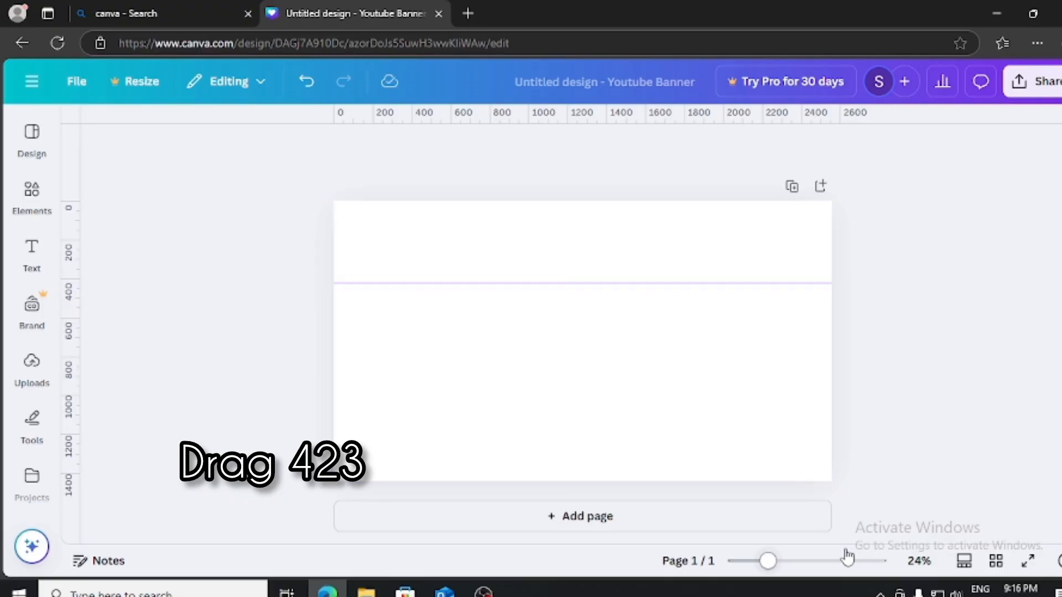
{"action": "left_click_drag", "start_coordinate": [769, 561], "coordinate": [805, 561]}
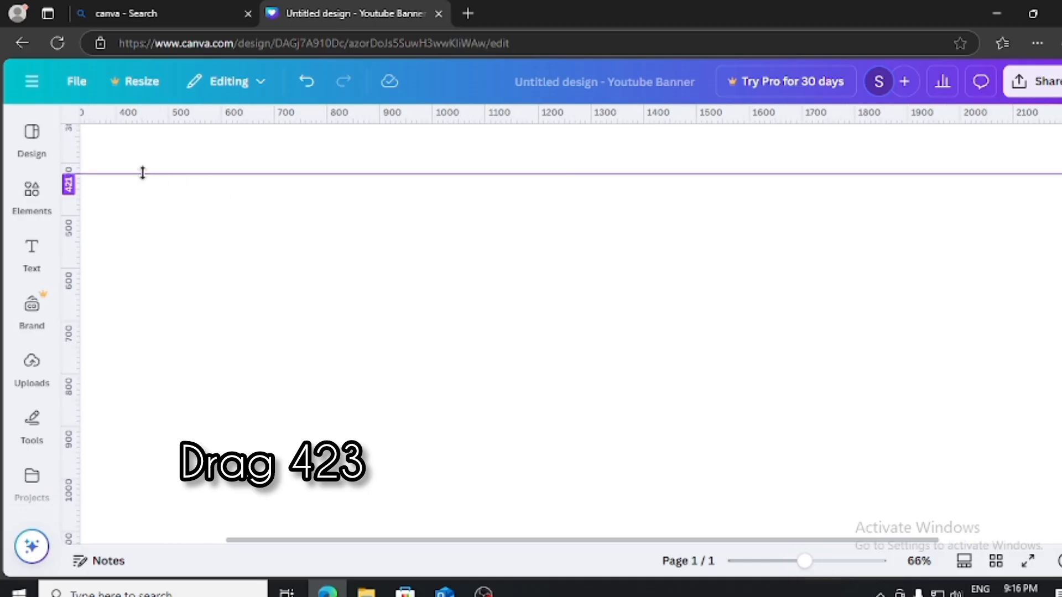
{"action": "left_click_drag", "start_coordinate": [143, 173], "coordinate": [142, 176]}
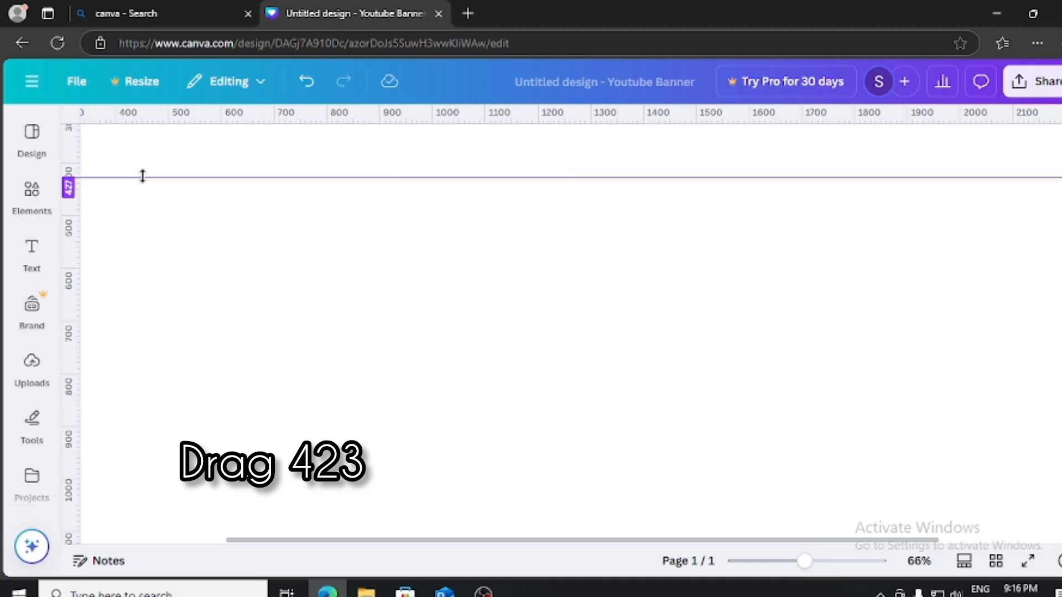
{"action": "left_click_drag", "start_coordinate": [143, 176], "coordinate": [143, 174]}
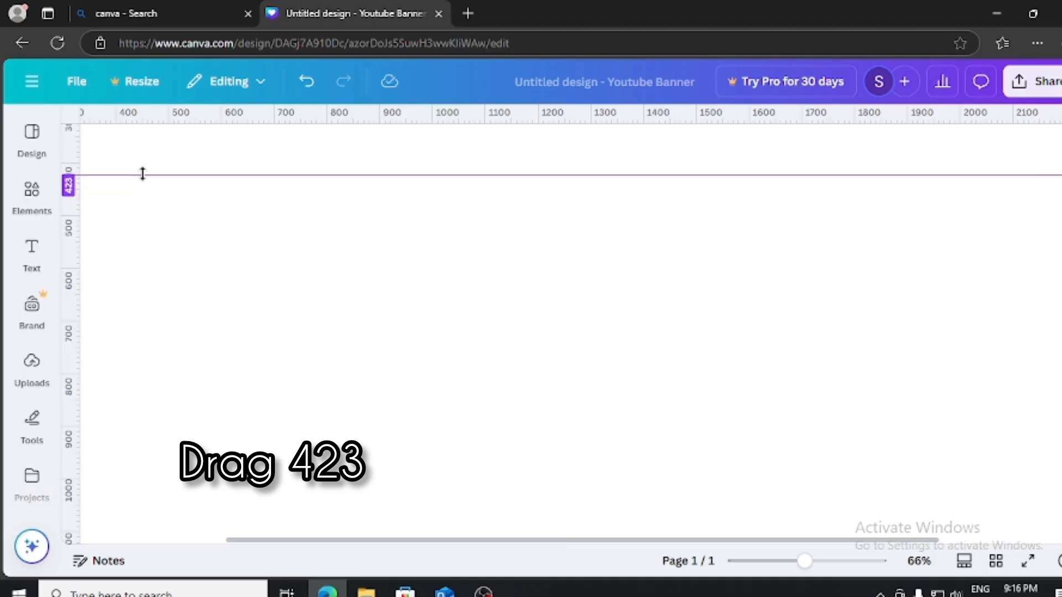
{"action": "mouse_move", "coordinate": [805, 562]}
{"action": "left_mouse_down"}
{"action": "mouse_move", "coordinate": [770, 562]}
{"action": "mouse_move", "coordinate": [788, 563]}
{"action": "left_mouse_up"}
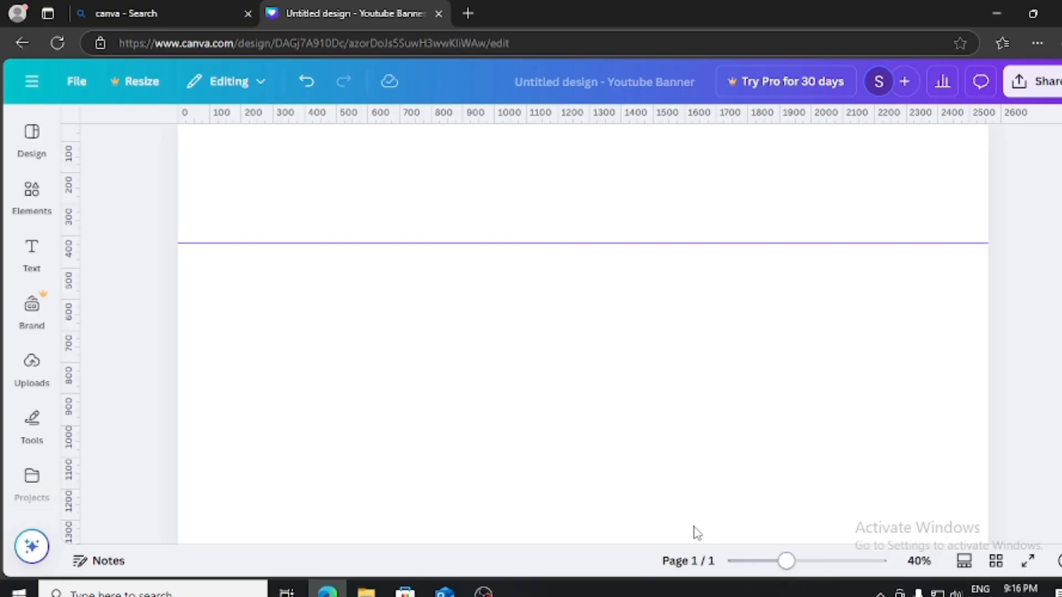
Step: Insert a square shape onto the banner page
{"action": "left_click", "coordinate": [44, 205]}
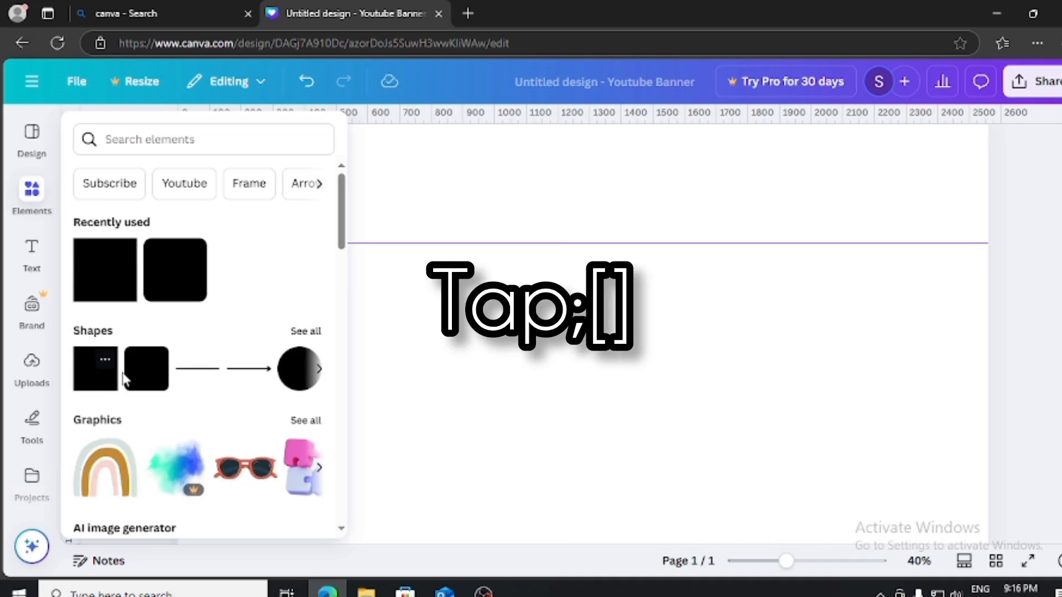
{"action": "left_click", "coordinate": [100, 283]}
{"action": "left_click", "coordinate": [347, 333]}
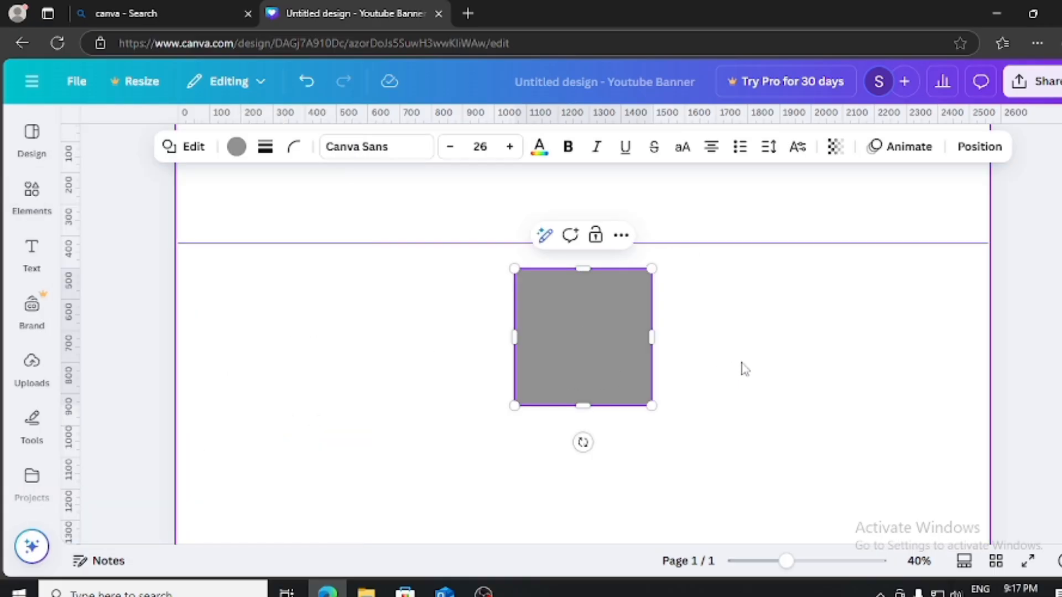
{"action": "left_click", "coordinate": [721, 343]}
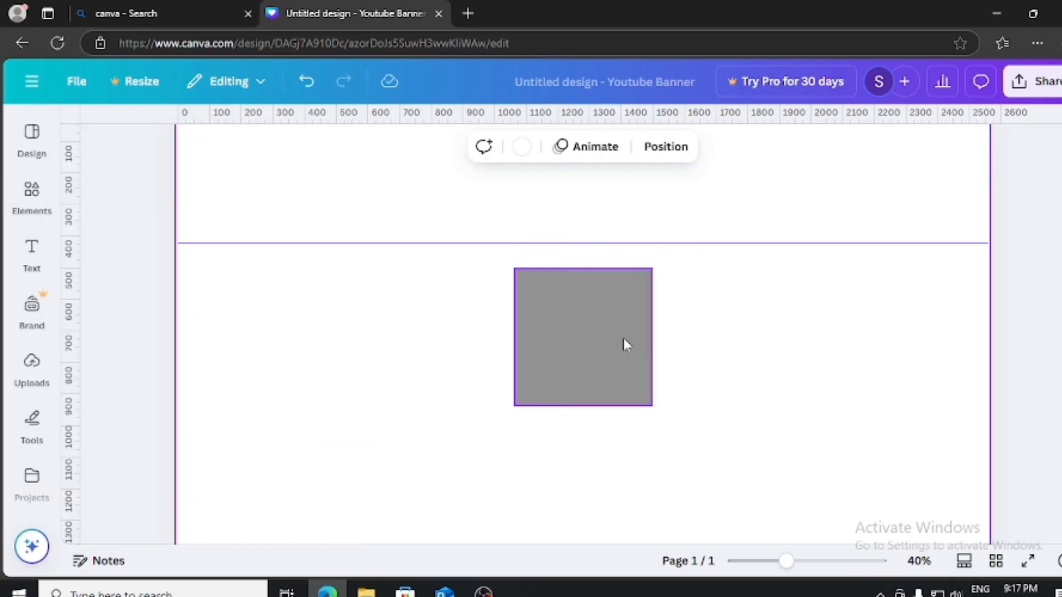
Step: Move the square up against the page's top edge and align it vertically to the middle of the page
{"action": "left_click_drag", "start_coordinate": [577, 339], "coordinate": [571, 168]}
{"action": "key", "text": "ctrl+minus"}
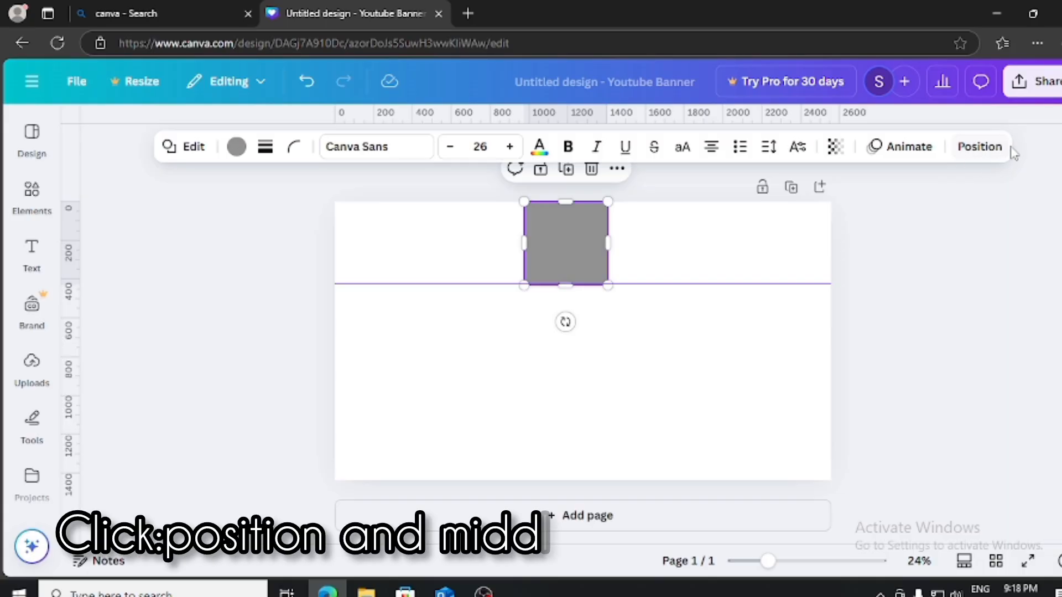
{"action": "left_click", "coordinate": [979, 147]}
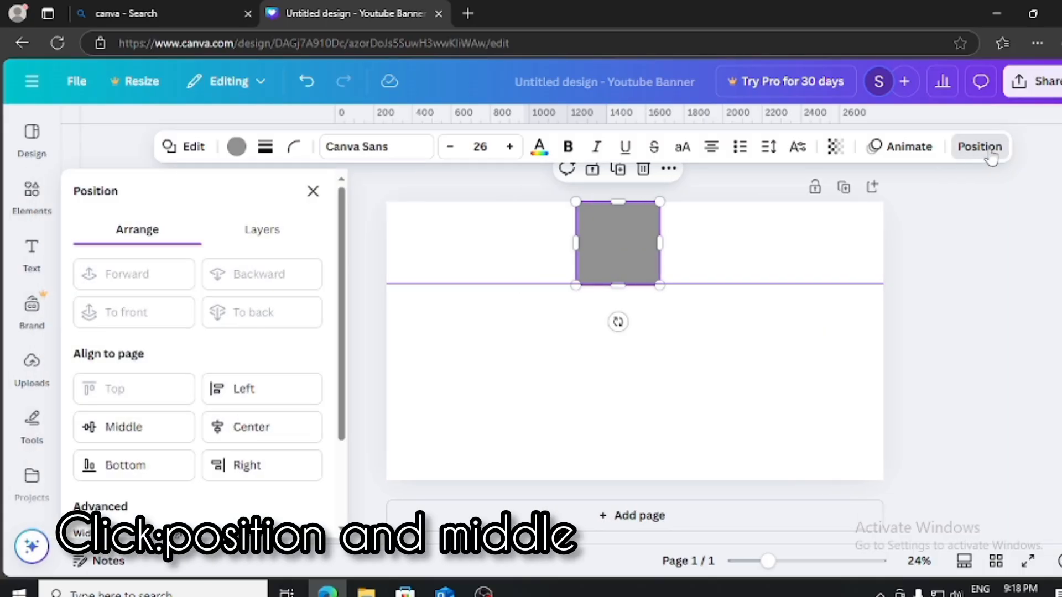
{"action": "left_click", "coordinate": [120, 426]}
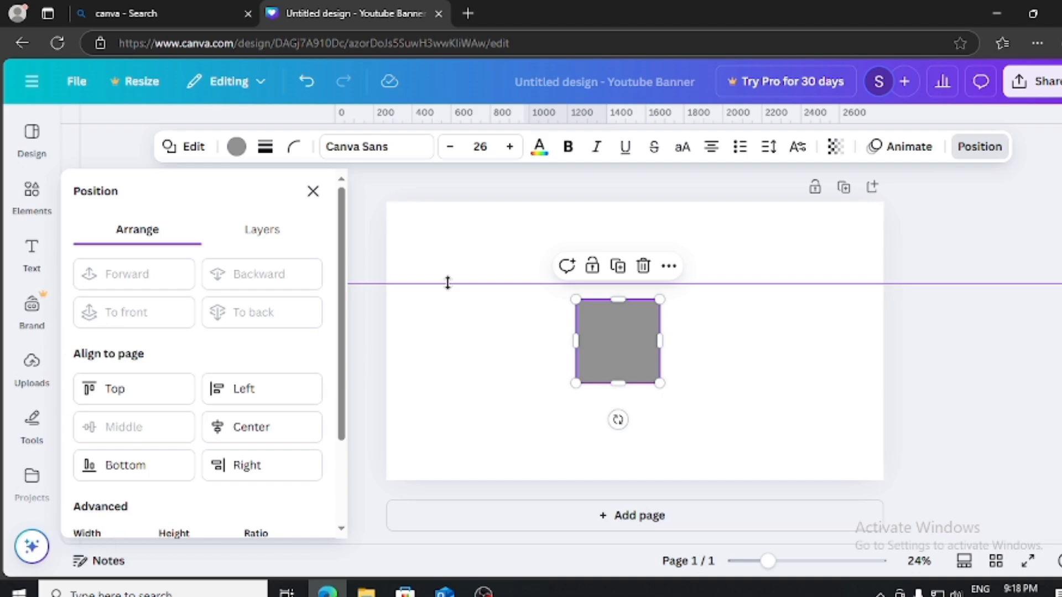
Step: Move the horizontal guide to the square's top edge and add a second horizontal guide along its bottom edge
{"action": "left_click_drag", "start_coordinate": [447, 282], "coordinate": [448, 296]}
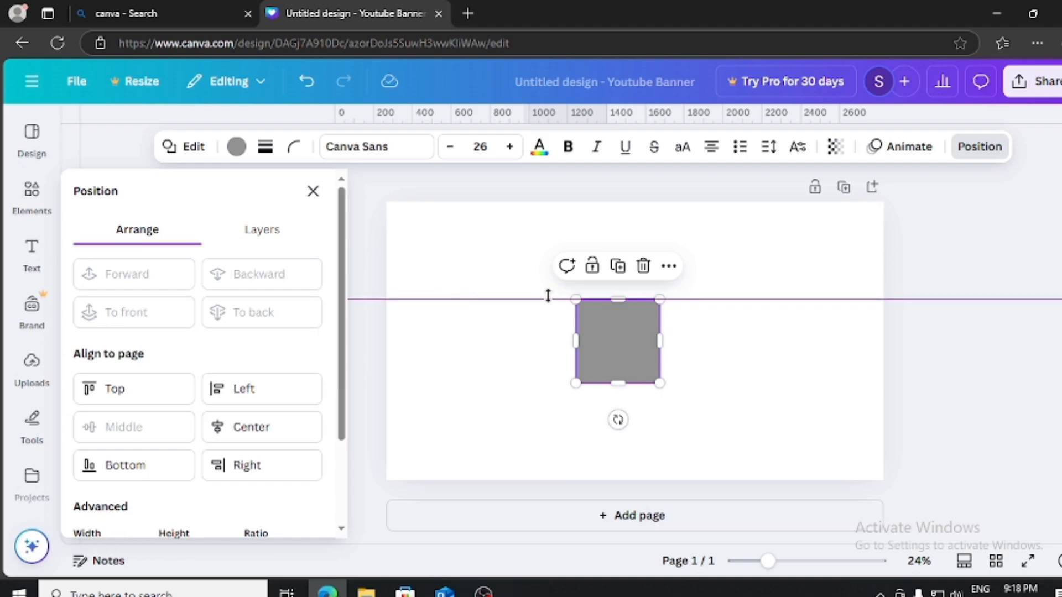
{"action": "left_click", "coordinate": [313, 191]}
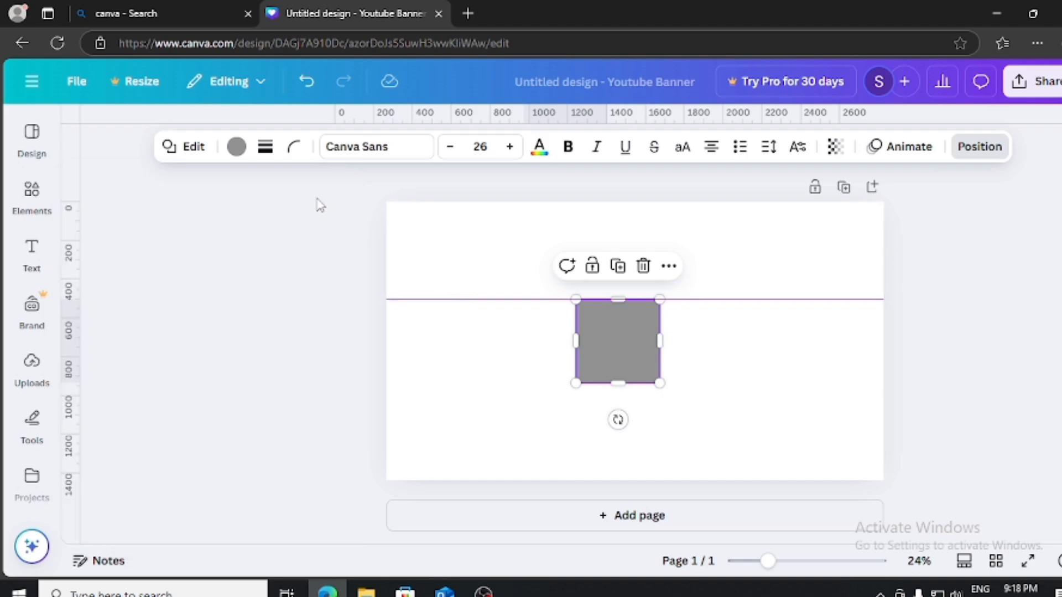
{"action": "left_click", "coordinate": [549, 166]}
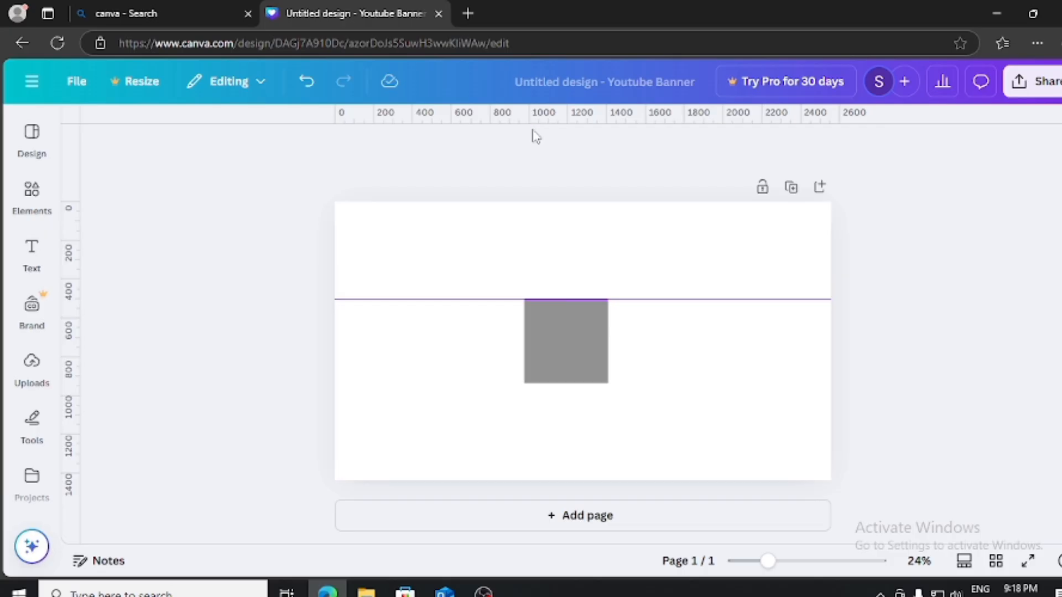
{"action": "left_click_drag", "start_coordinate": [531, 118], "coordinate": [541, 383]}
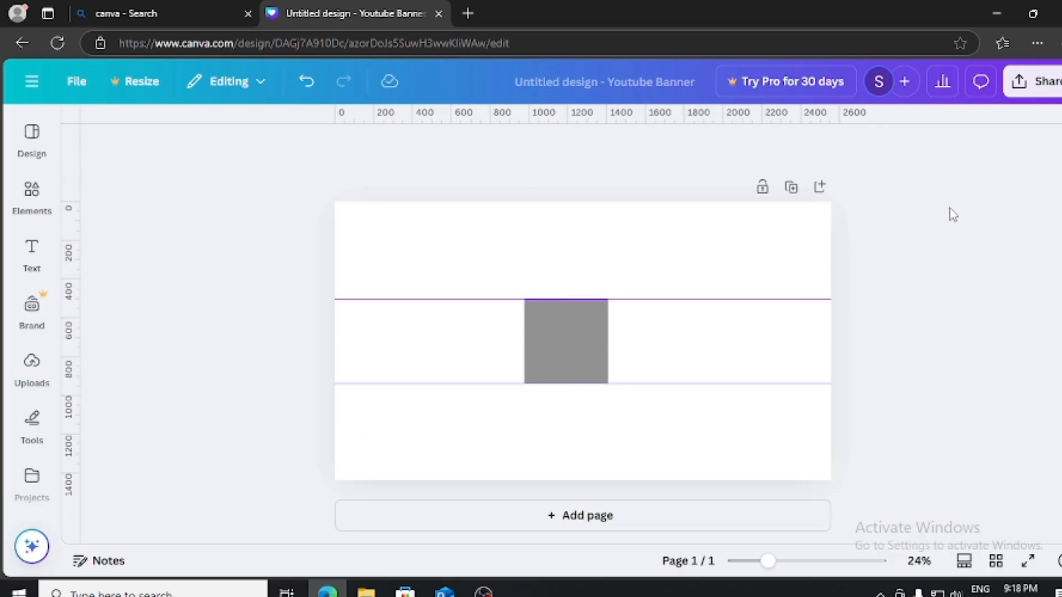
Step: Stretch the square sideways between the two guides until it spans the full page width
{"action": "left_click", "coordinate": [606, 347]}
{"action": "left_click_drag", "start_coordinate": [609, 339], "coordinate": [832, 341]}
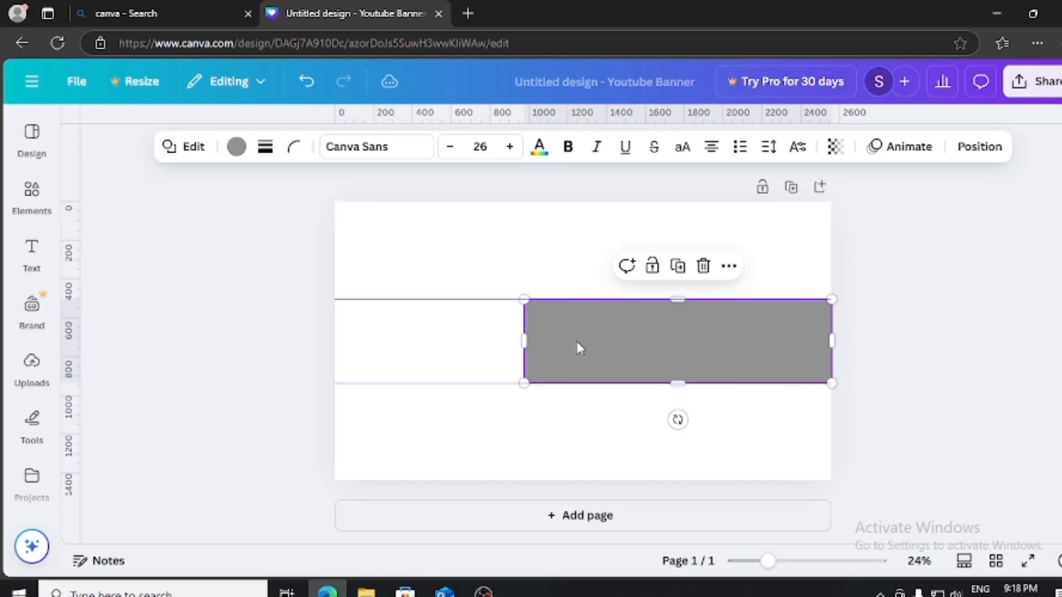
{"action": "left_click_drag", "start_coordinate": [524, 340], "coordinate": [339, 332]}
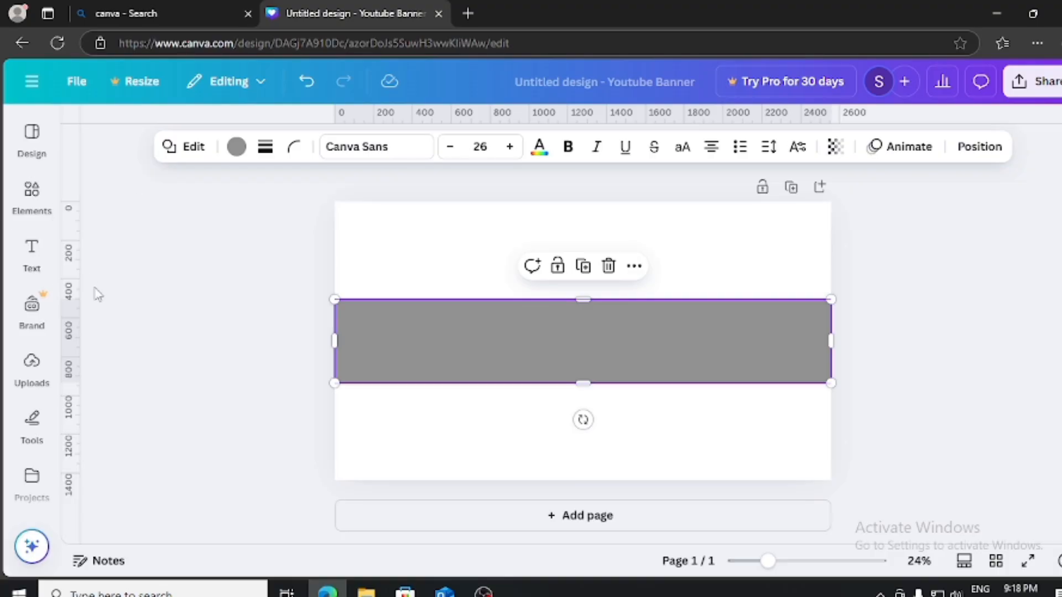
Step: Add a vertical guide to the banner and fine-tune its position to 1546 px
{"action": "left_click_drag", "start_coordinate": [80, 288], "coordinate": [634, 249]}
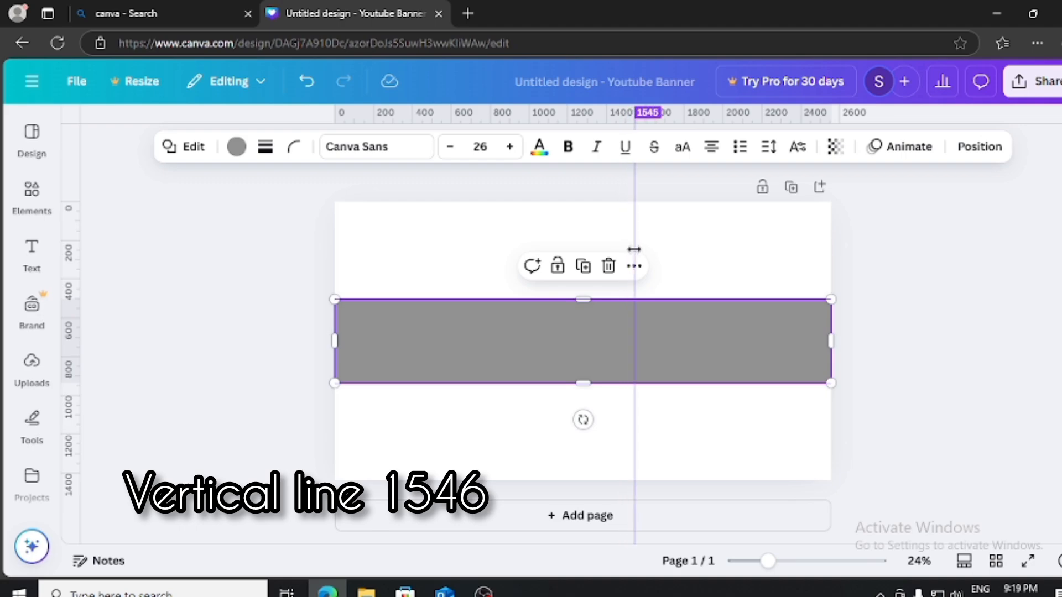
{"action": "left_click_drag", "start_coordinate": [634, 249], "coordinate": [634, 249]}
{"action": "left_click", "coordinate": [781, 561]}
{"action": "left_click_drag", "start_coordinate": [781, 562], "coordinate": [813, 561]}
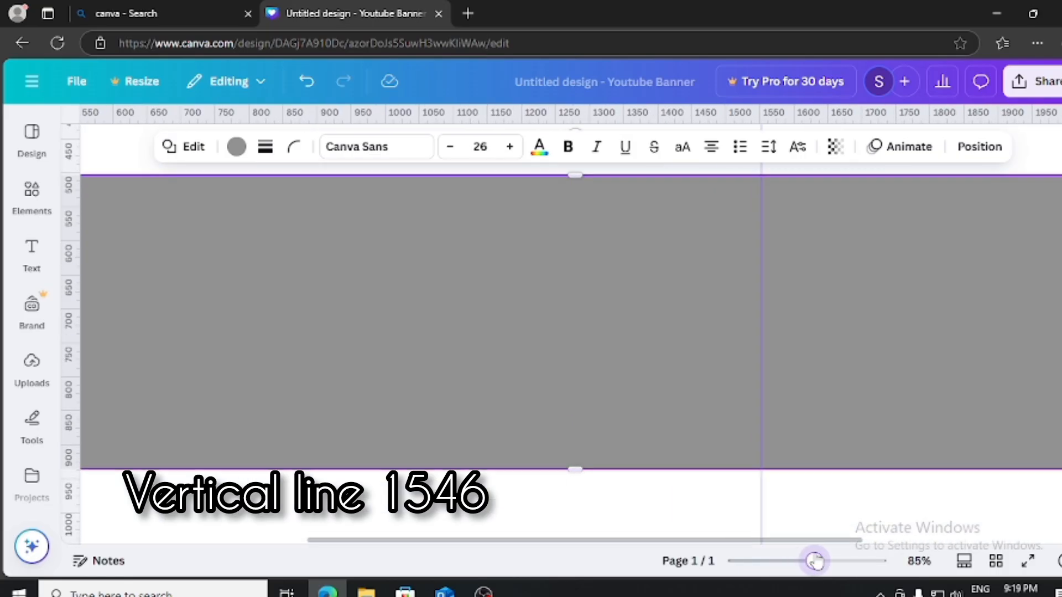
{"action": "mouse_move", "coordinate": [758, 186]}
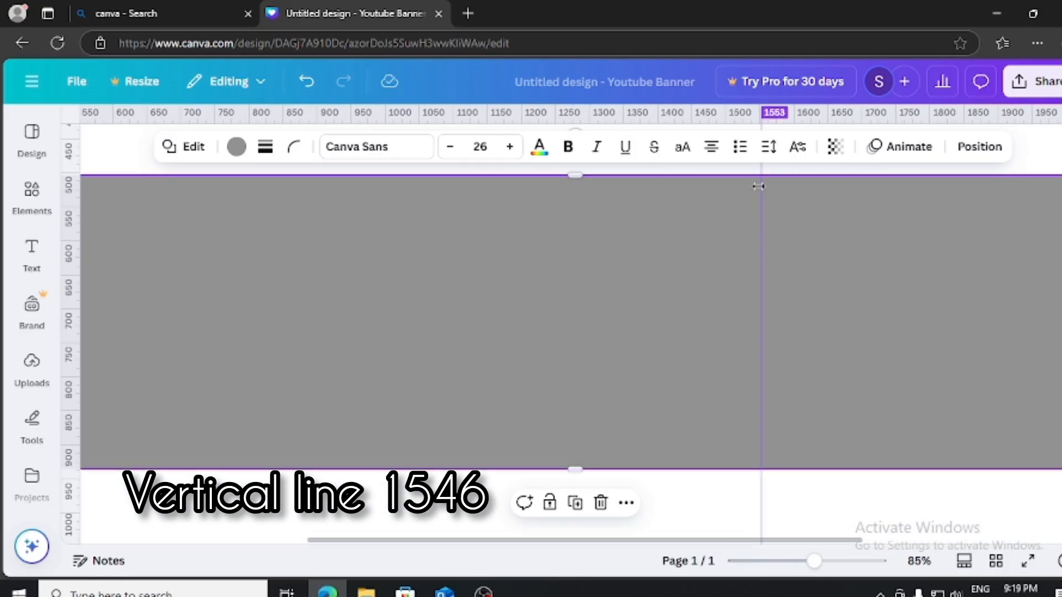
{"action": "left_click_drag", "start_coordinate": [758, 186], "coordinate": [753, 188]}
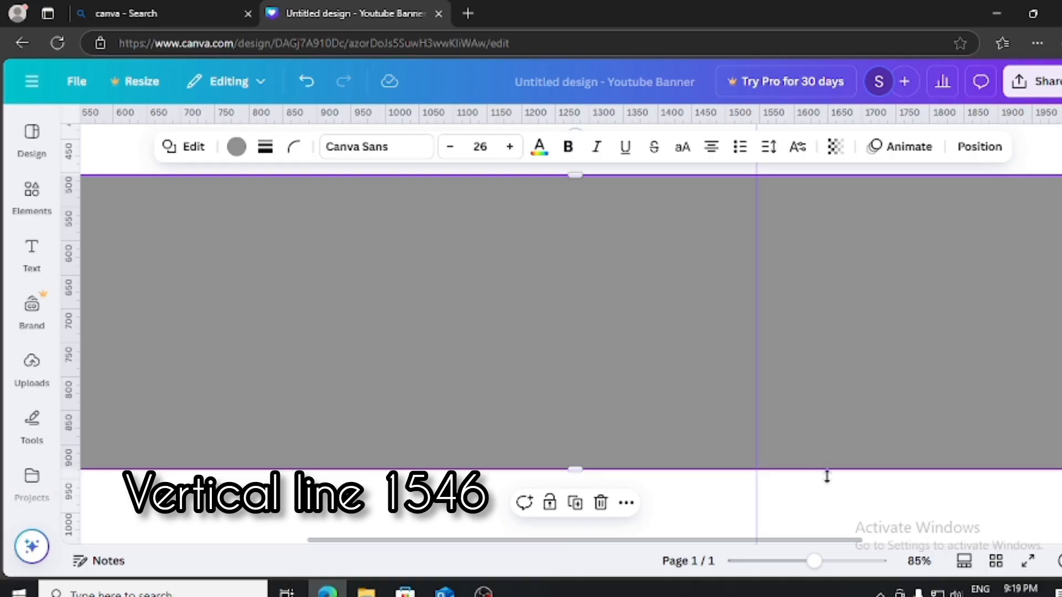
{"action": "left_click_drag", "start_coordinate": [793, 564], "coordinate": [779, 562]}
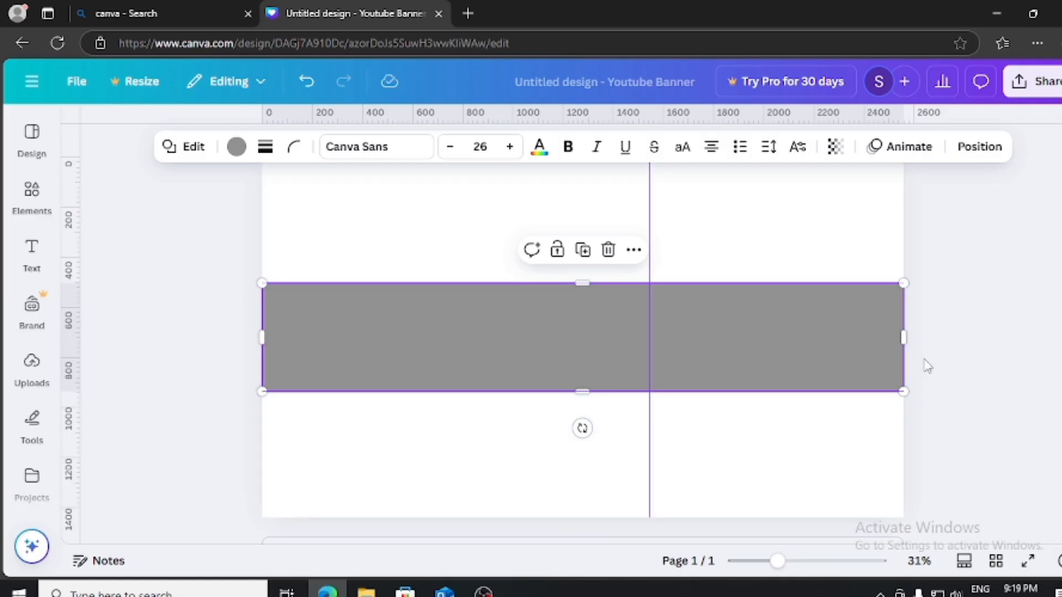
Step: Duplicate the banner page with its grey band
{"action": "key", "text": "ctrl+z"}
{"action": "scroll", "coordinate": [885, 260], "scroll_direction": "up", "scroll_amount": 1}
{"action": "left_click", "coordinate": [865, 187]}
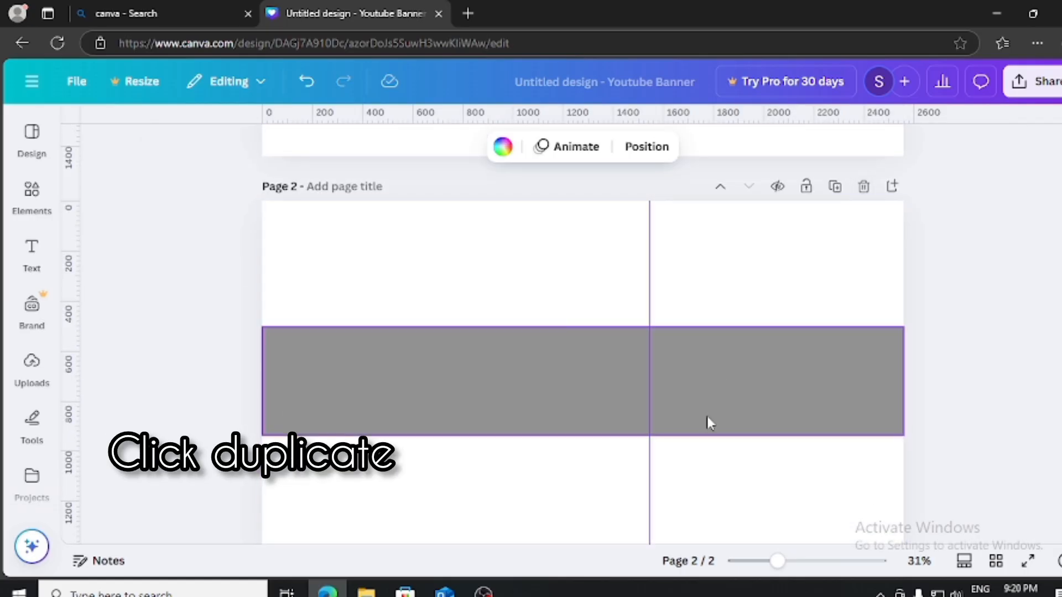
Step: Recolour the band on page 2 from the default solid colours to violet
{"action": "left_click", "coordinate": [321, 374]}
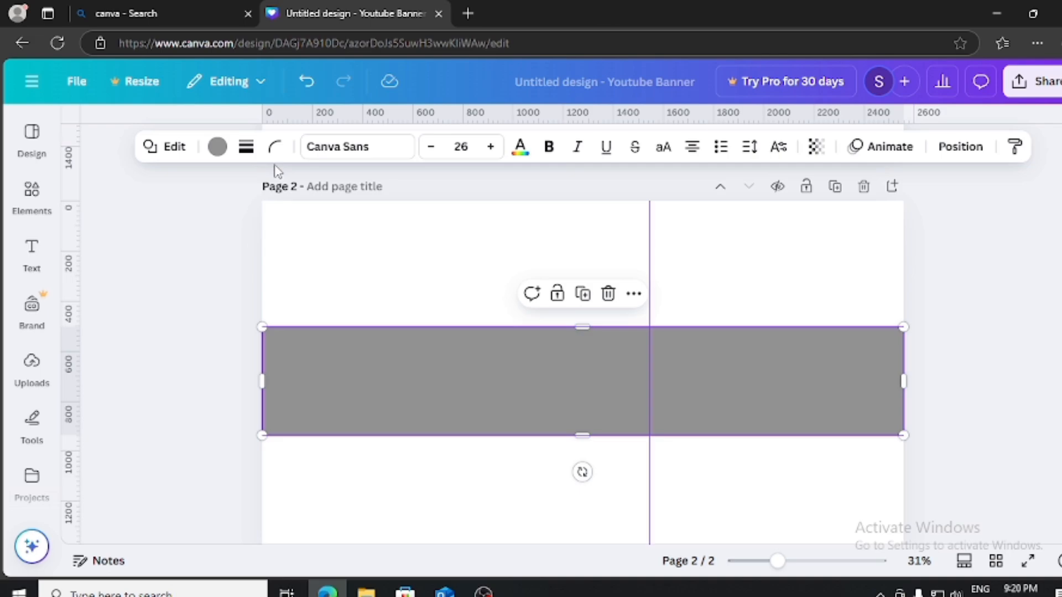
{"action": "left_click", "coordinate": [217, 146]}
{"action": "left_click", "coordinate": [306, 527]}
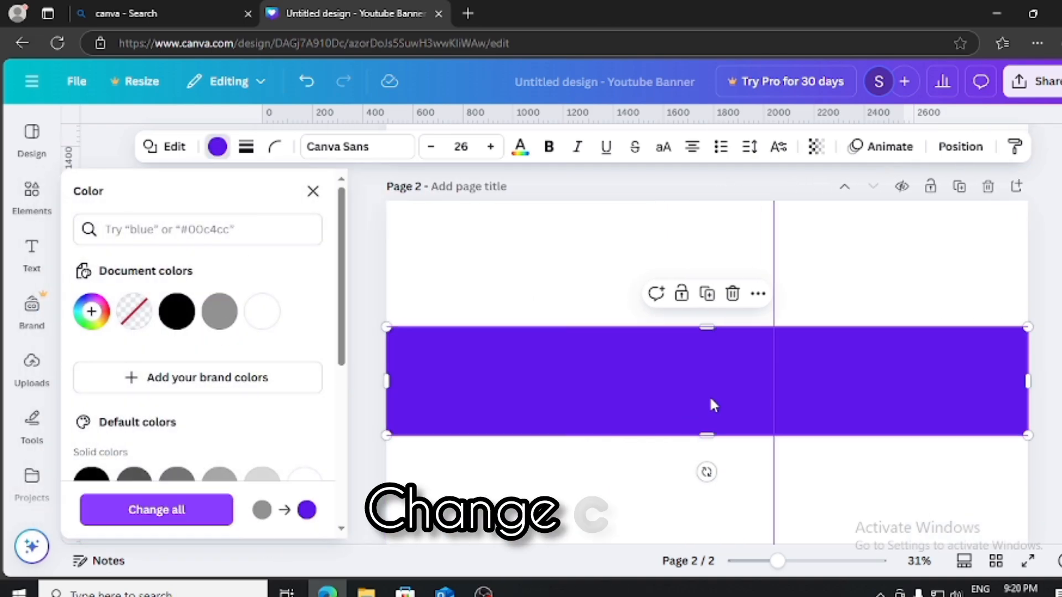
Step: Move the violet band from page 2 onto page 1 so it exactly covers the grey band
{"action": "left_click_drag", "start_coordinate": [715, 408], "coordinate": [695, 187]}
{"action": "scroll", "coordinate": [901, 334], "scroll_direction": "up", "scroll_amount": 4}
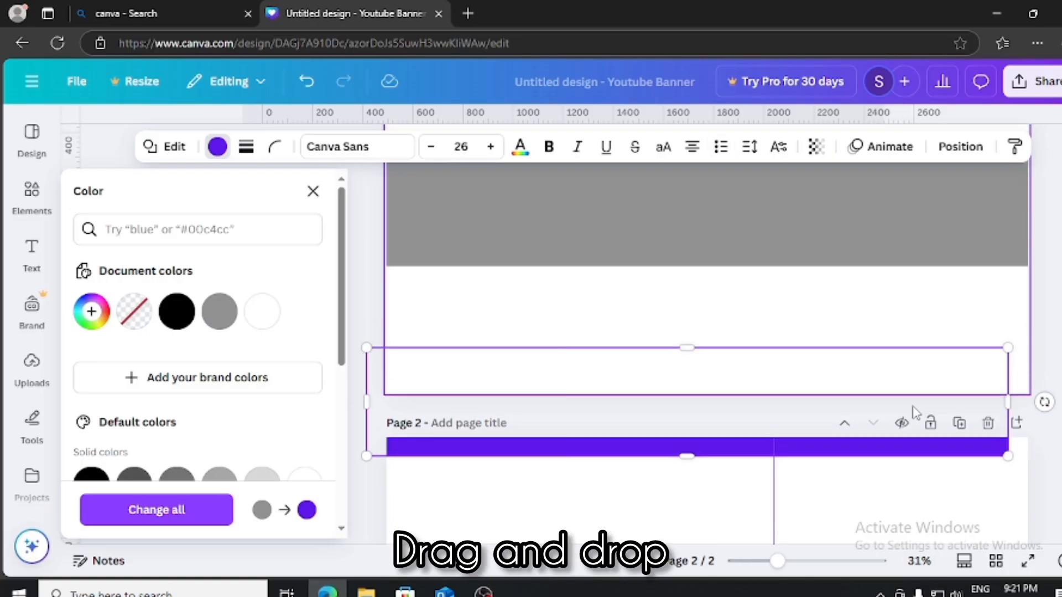
{"action": "left_click_drag", "start_coordinate": [792, 376], "coordinate": [809, 392]}
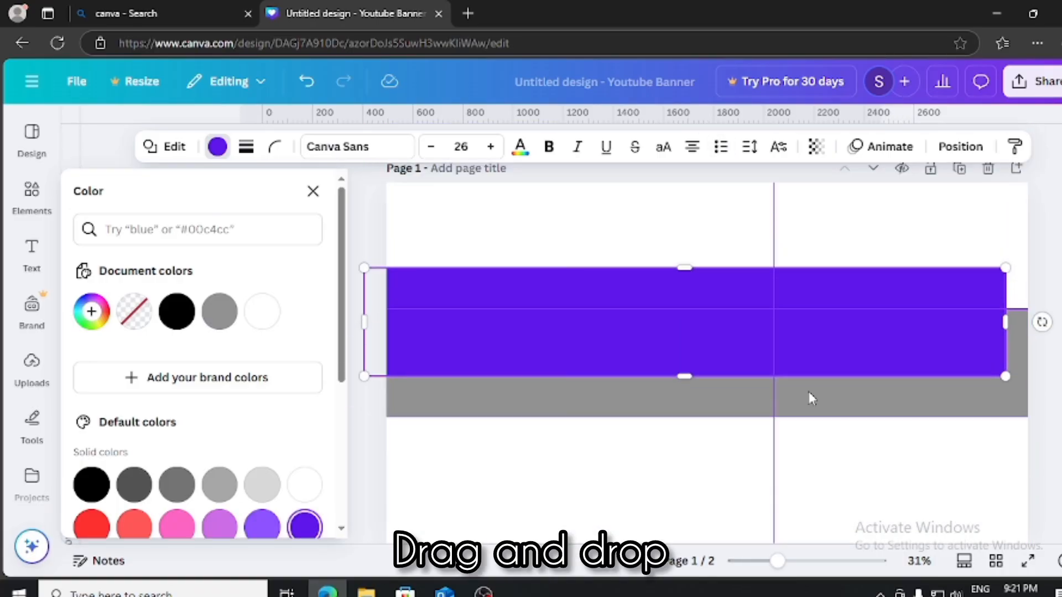
{"action": "left_click_drag", "start_coordinate": [820, 356], "coordinate": [849, 412]}
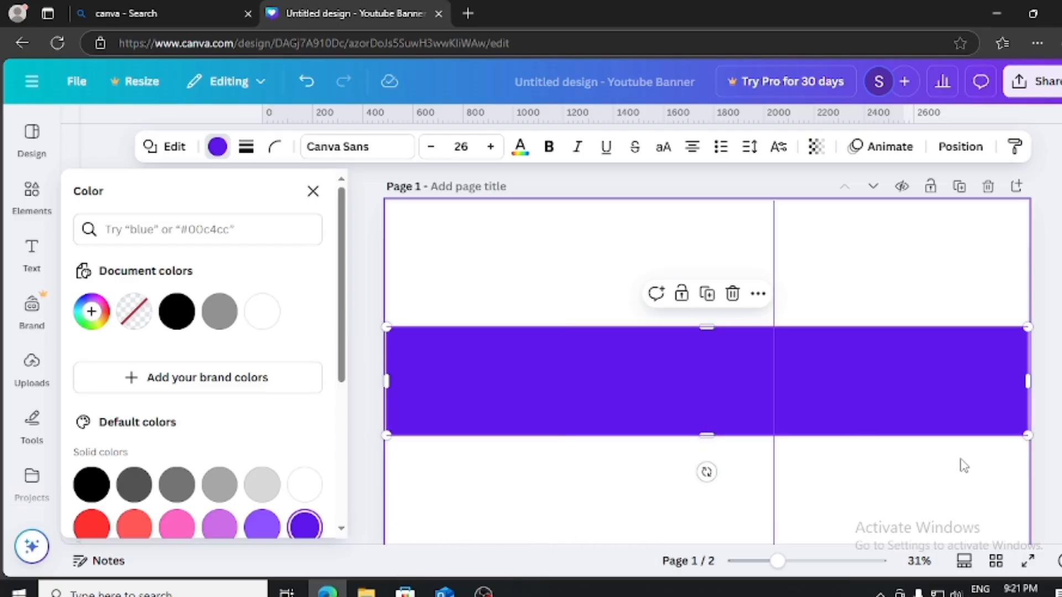
Step: Narrow the violet band on page 1 to end at the vertical guide, and centre it horizontally on the page
{"action": "left_click_drag", "start_coordinate": [1029, 381], "coordinate": [773, 381]}
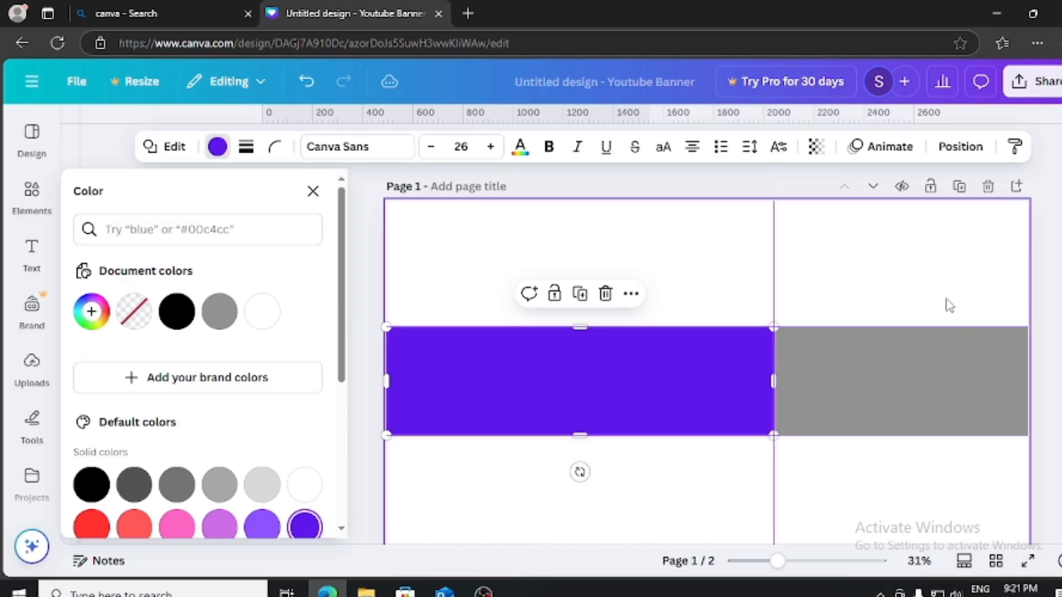
{"action": "left_click", "coordinate": [959, 146]}
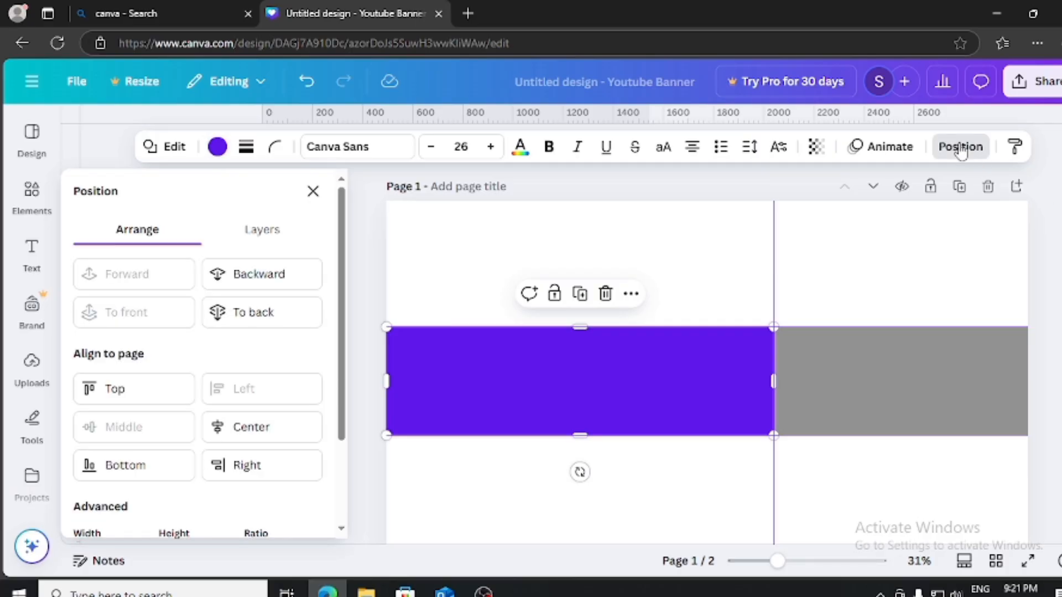
{"action": "left_click", "coordinate": [227, 430]}
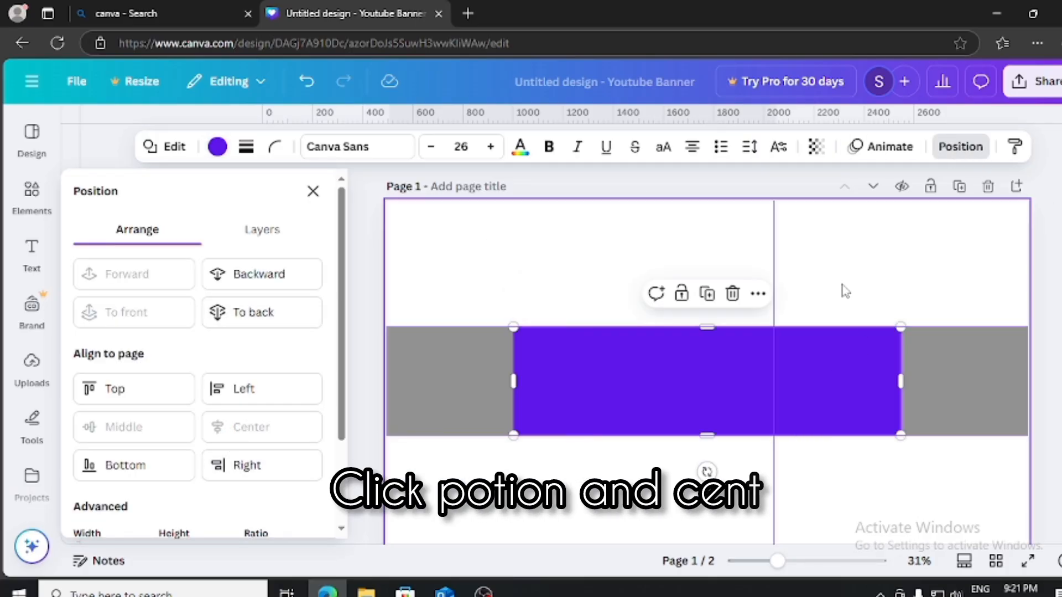
Step: Align the existing vertical guide with the violet band's right edge and add a second vertical guide at its left edge
{"action": "left_click_drag", "start_coordinate": [778, 263], "coordinate": [900, 279]}
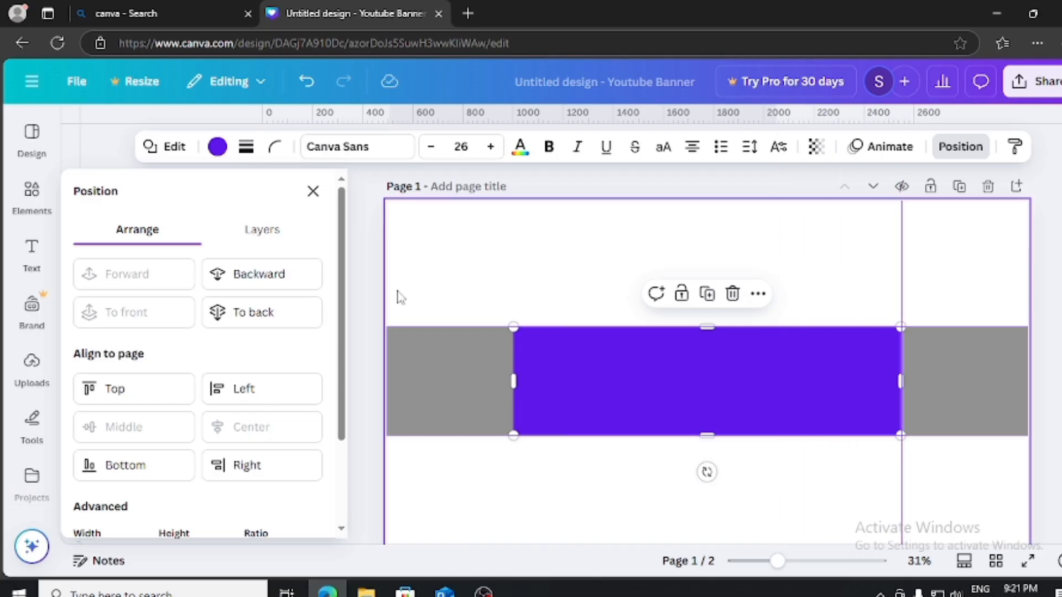
{"action": "left_click", "coordinate": [313, 191]}
{"action": "left_click_drag", "start_coordinate": [80, 284], "coordinate": [390, 292]}
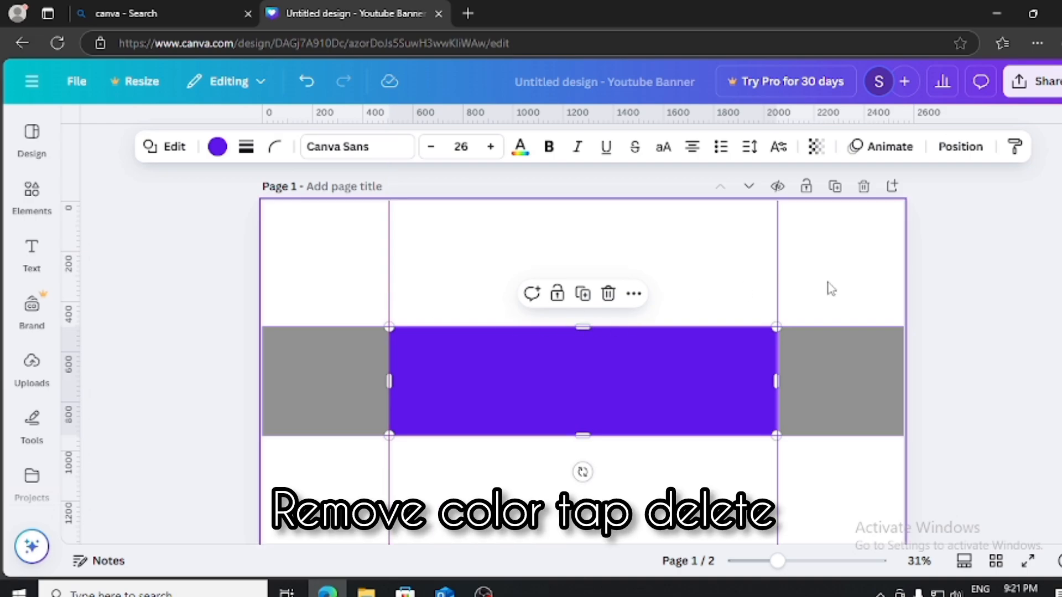
Step: Delete the violet and grey bands from page 1, keeping only the guides
{"action": "key", "text": "Delete"}
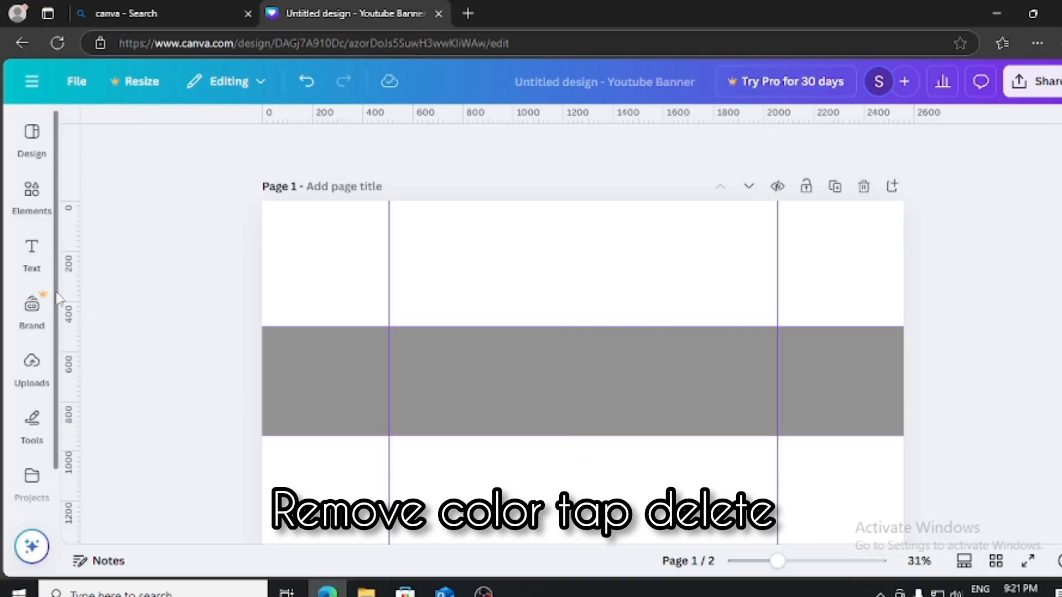
{"action": "left_click", "coordinate": [42, 324]}
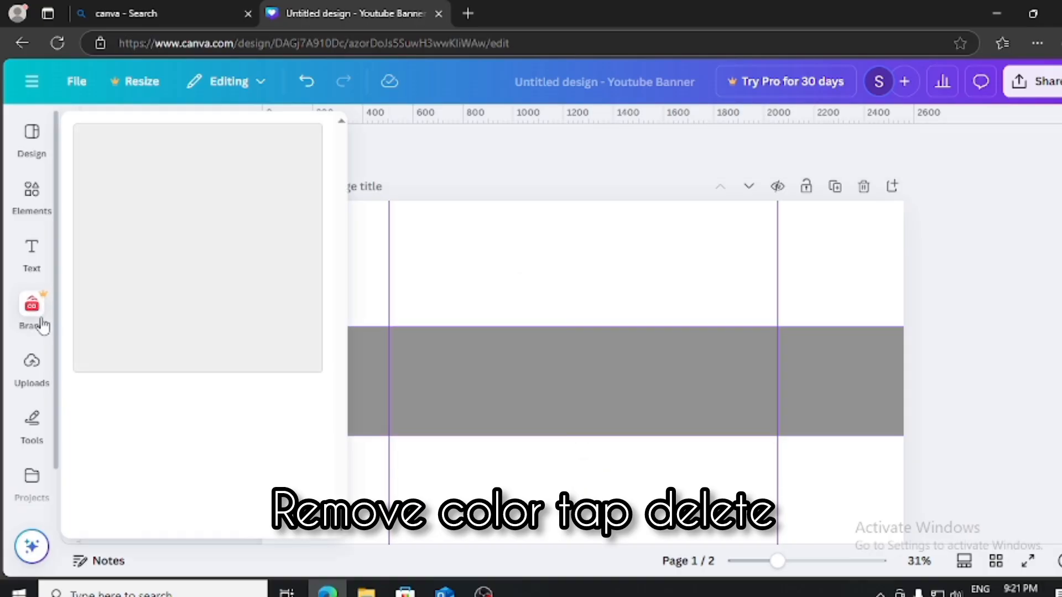
{"action": "left_click", "coordinate": [337, 375]}
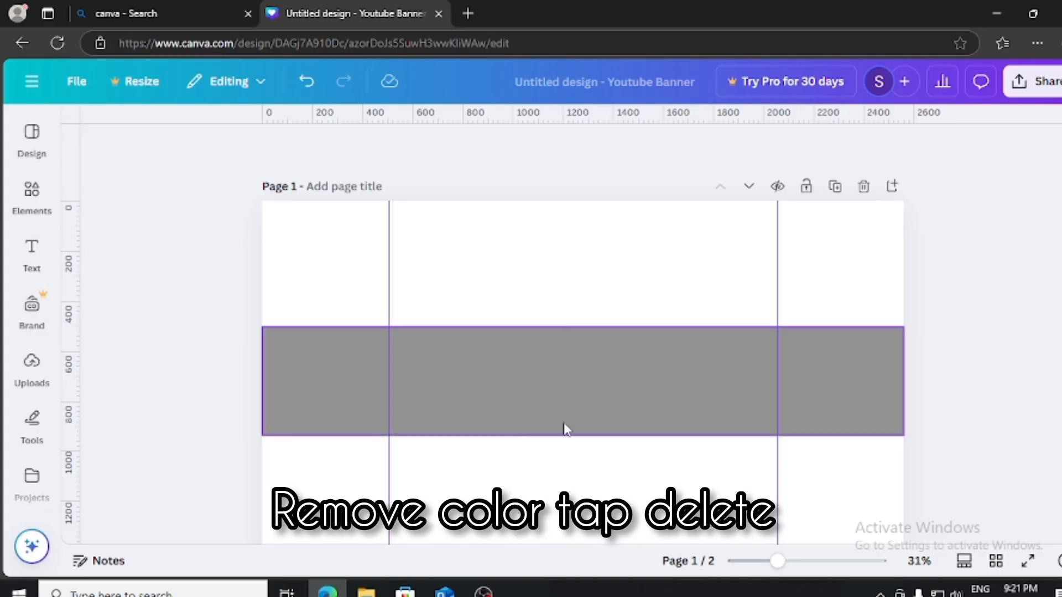
{"action": "left_click", "coordinate": [565, 422]}
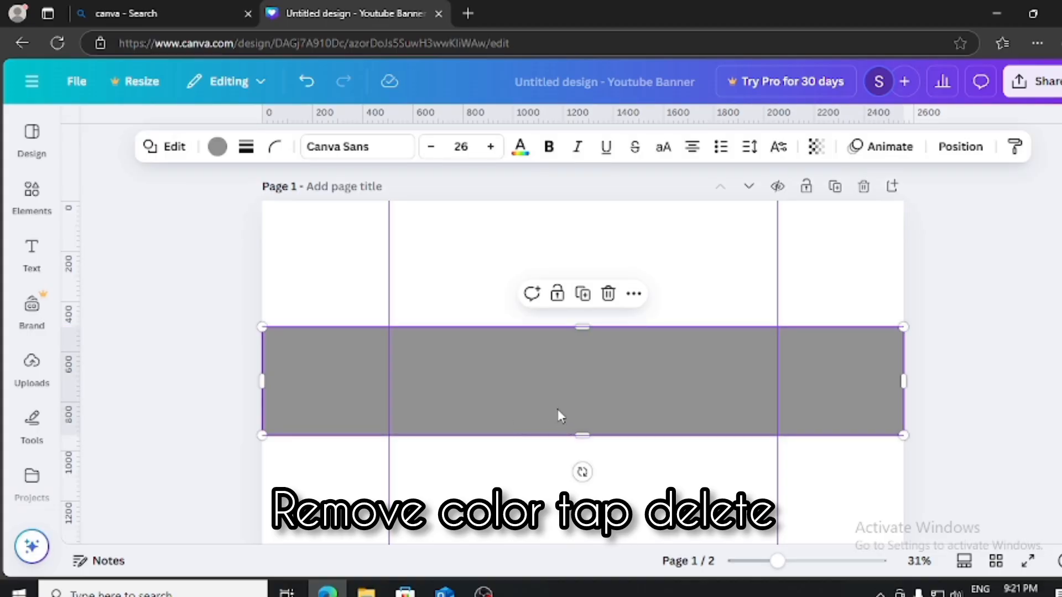
{"action": "key", "text": "Delete"}
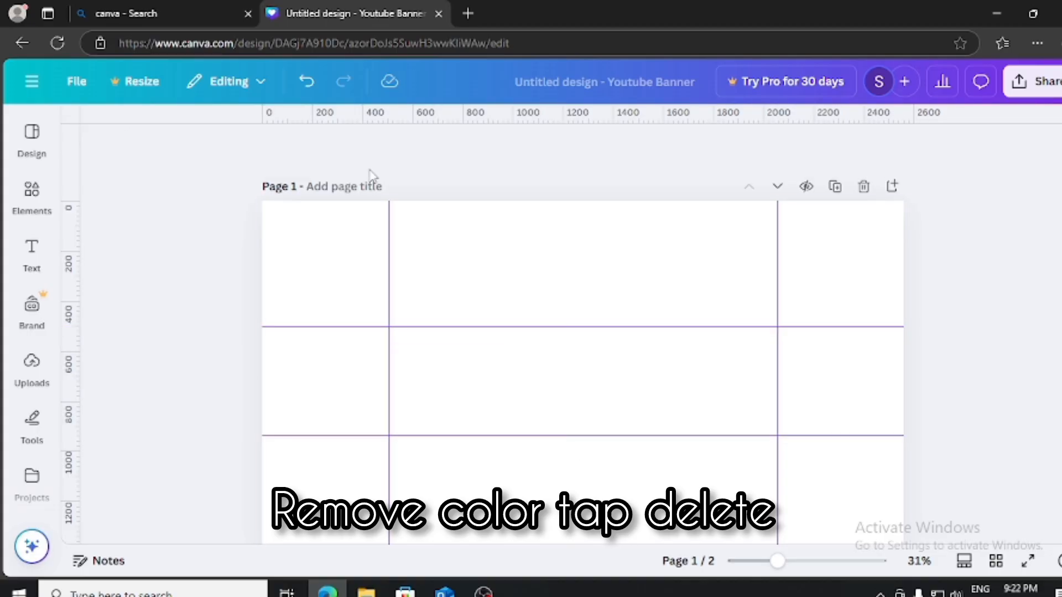
Step: Search the design templates for "gaming banner" and keep the template results open beside the page
{"action": "left_click", "coordinate": [24, 152]}
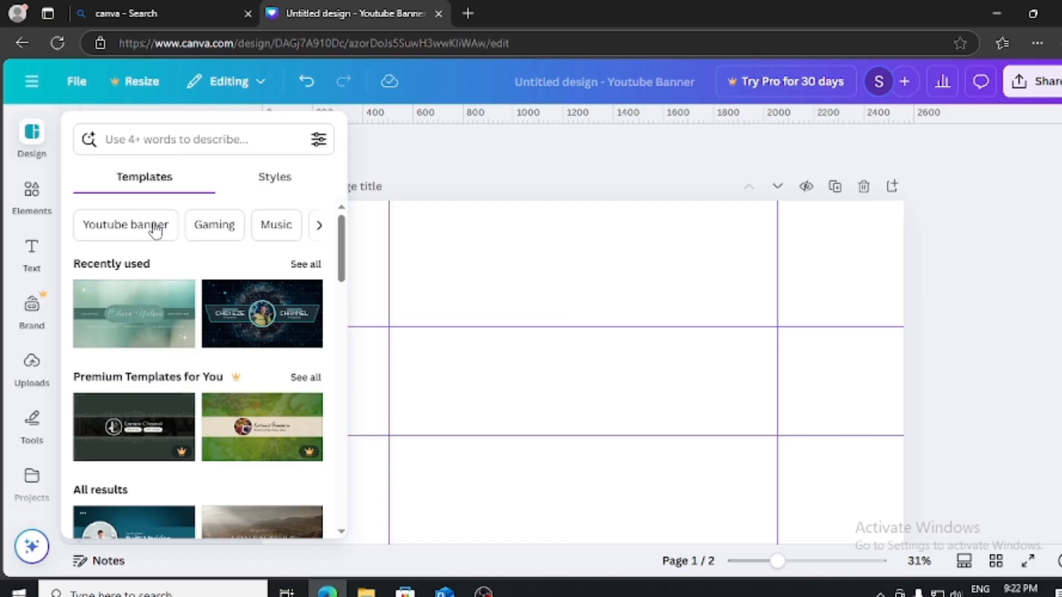
{"action": "left_click", "coordinate": [227, 139]}
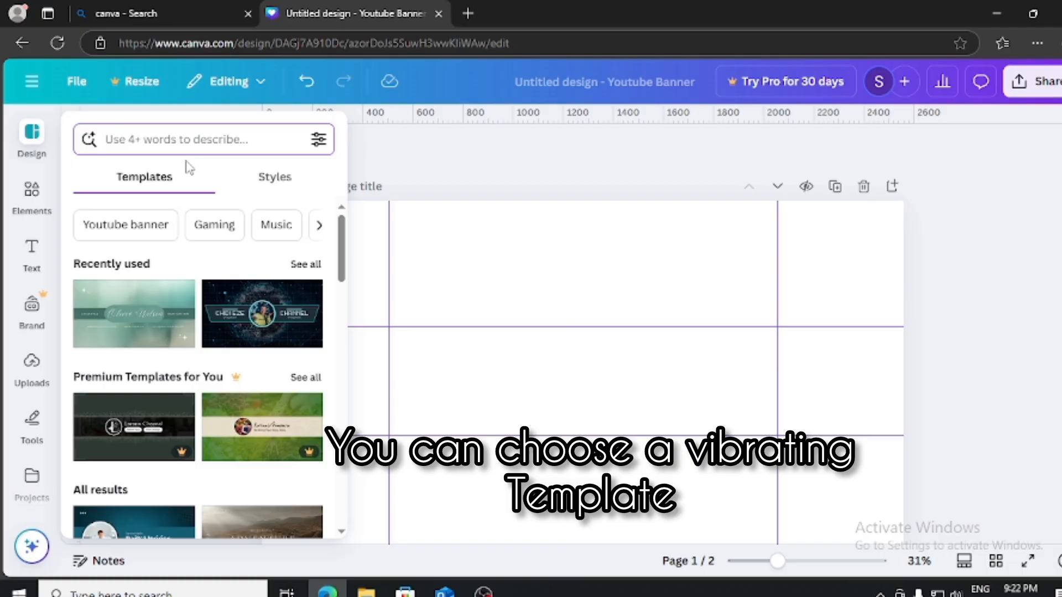
{"action": "type", "text": "gamin"}
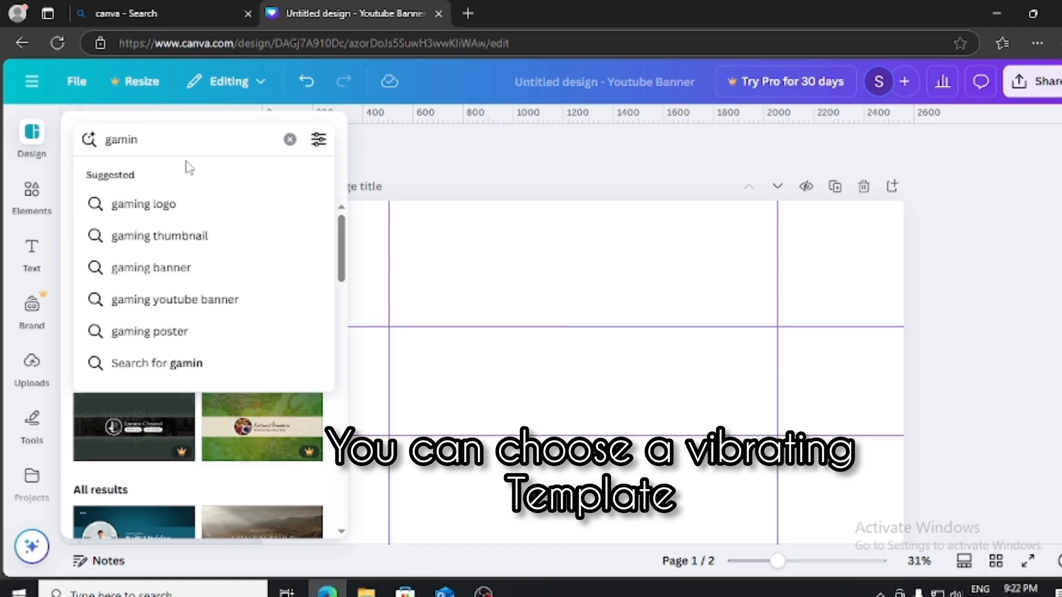
{"action": "key", "text": "Down"}
{"action": "key", "text": "Down"}
{"action": "key", "text": "Down"}
{"action": "key", "text": "Down"}
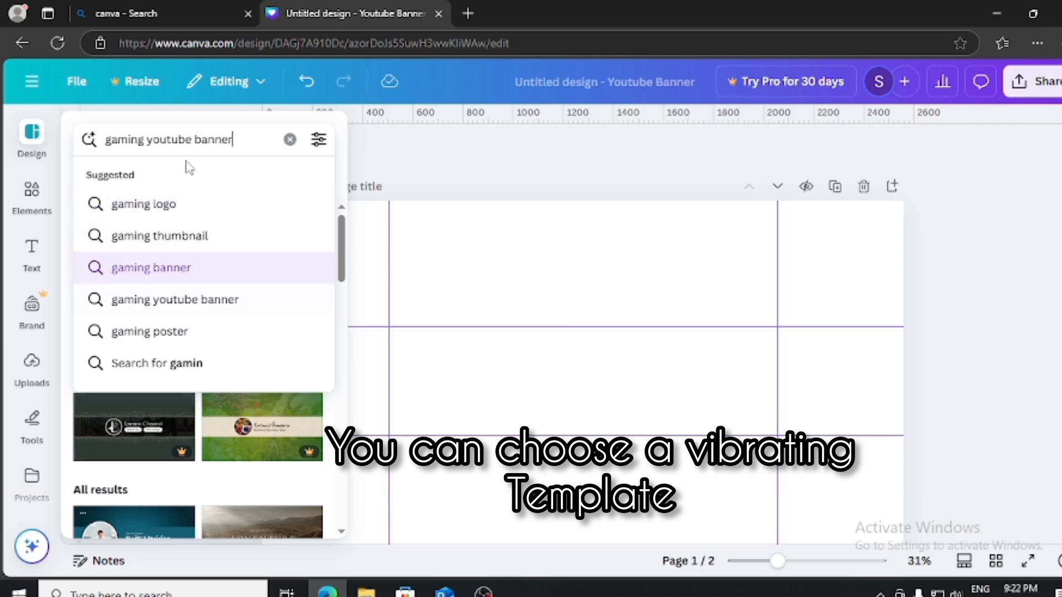
{"action": "key", "text": "Up"}
{"action": "key", "text": "Return"}
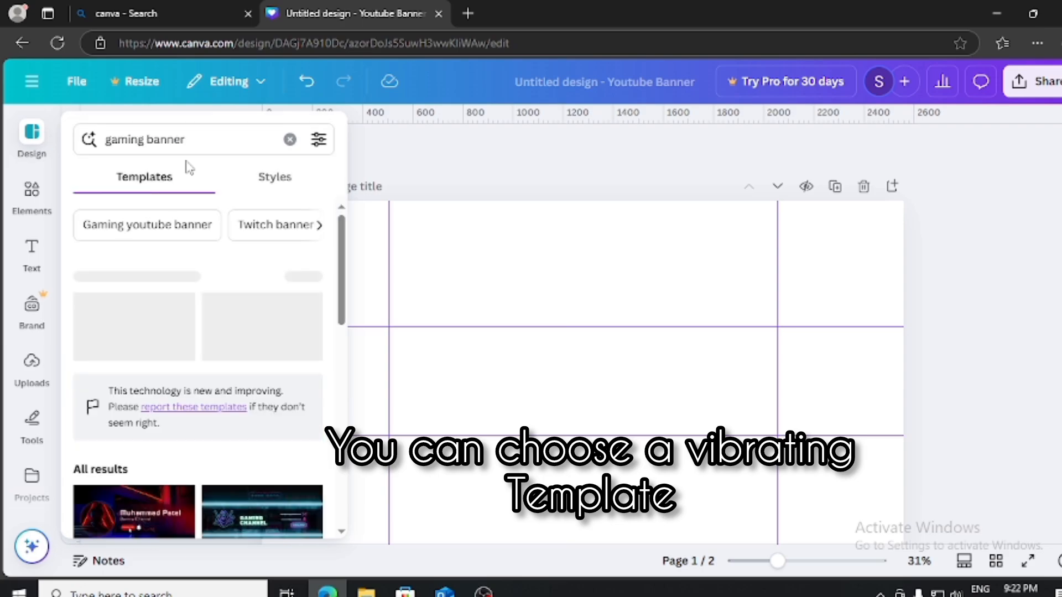
{"action": "left_click", "coordinate": [47, 158]}
{"action": "left_click", "coordinate": [28, 141]}
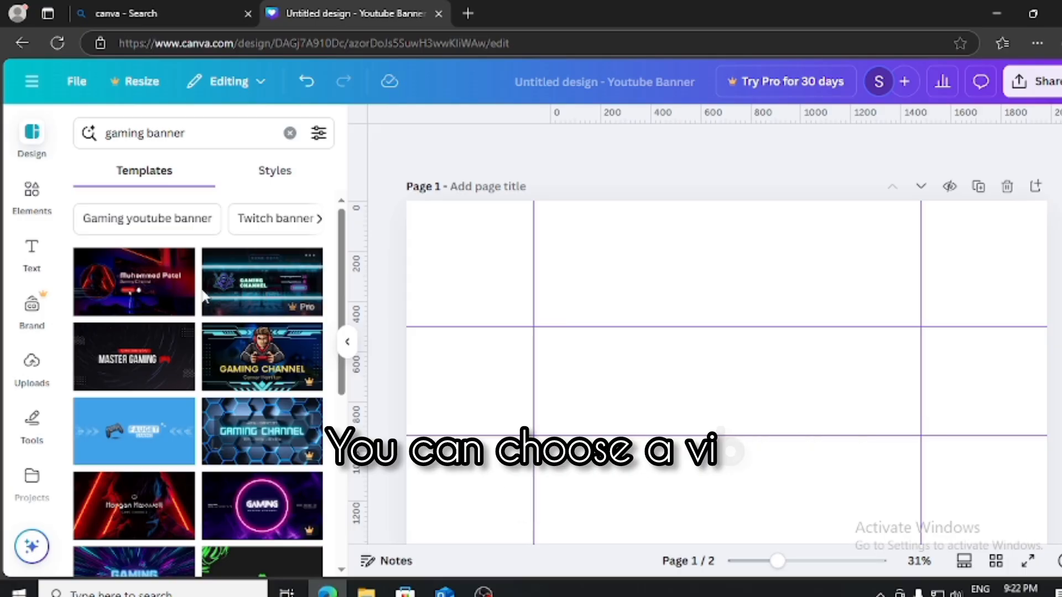
Step: Browse the gaming banner templates and apply the Red & Black Geometric Gamer Youtube Banner to page 1
{"action": "scroll", "coordinate": [214, 373], "scroll_direction": "down", "scroll_amount": 2}
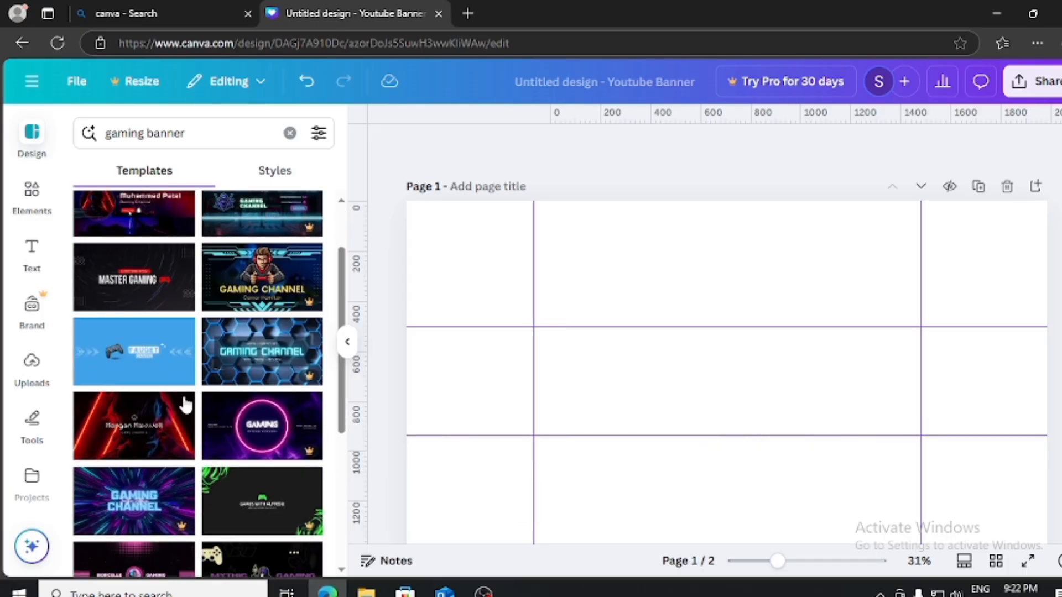
{"action": "scroll", "coordinate": [178, 463], "scroll_direction": "down", "scroll_amount": 3}
{"action": "scroll", "coordinate": [160, 437], "scroll_direction": "down", "scroll_amount": 1}
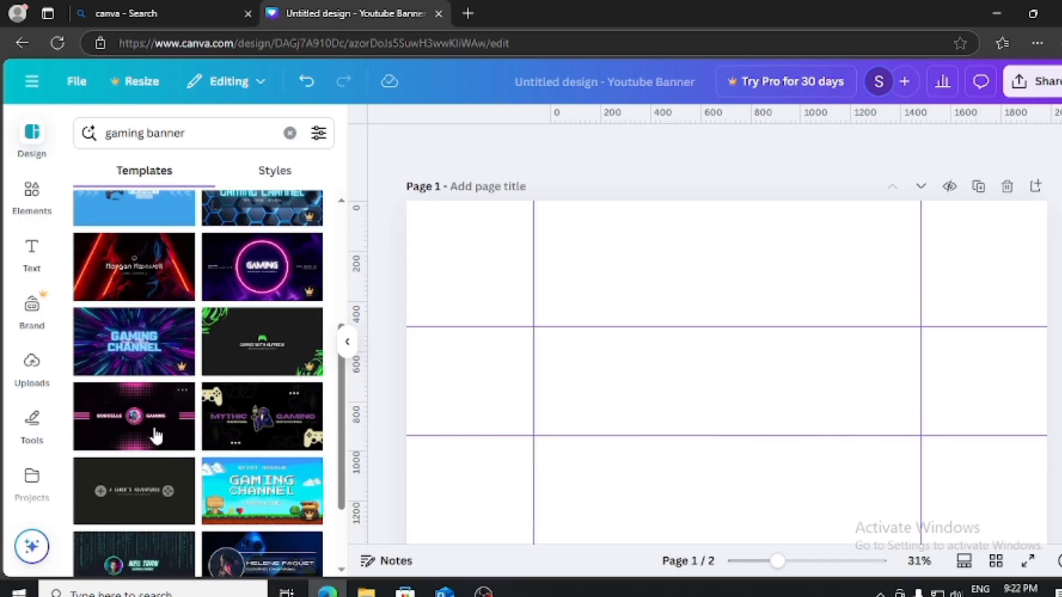
{"action": "scroll", "coordinate": [243, 437], "scroll_direction": "down", "scroll_amount": 2}
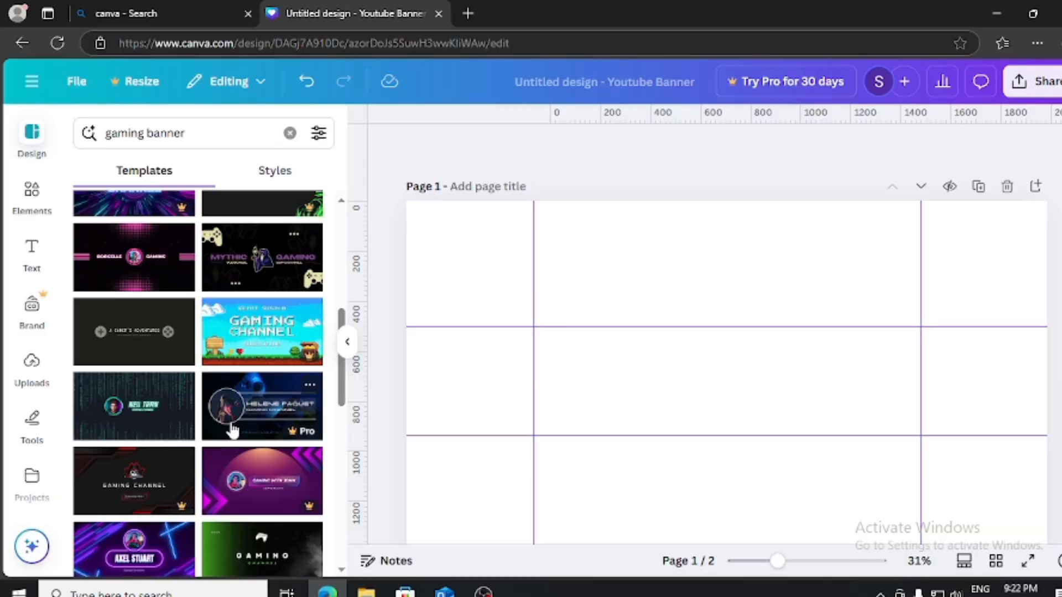
{"action": "scroll", "coordinate": [233, 405], "scroll_direction": "down", "scroll_amount": 1}
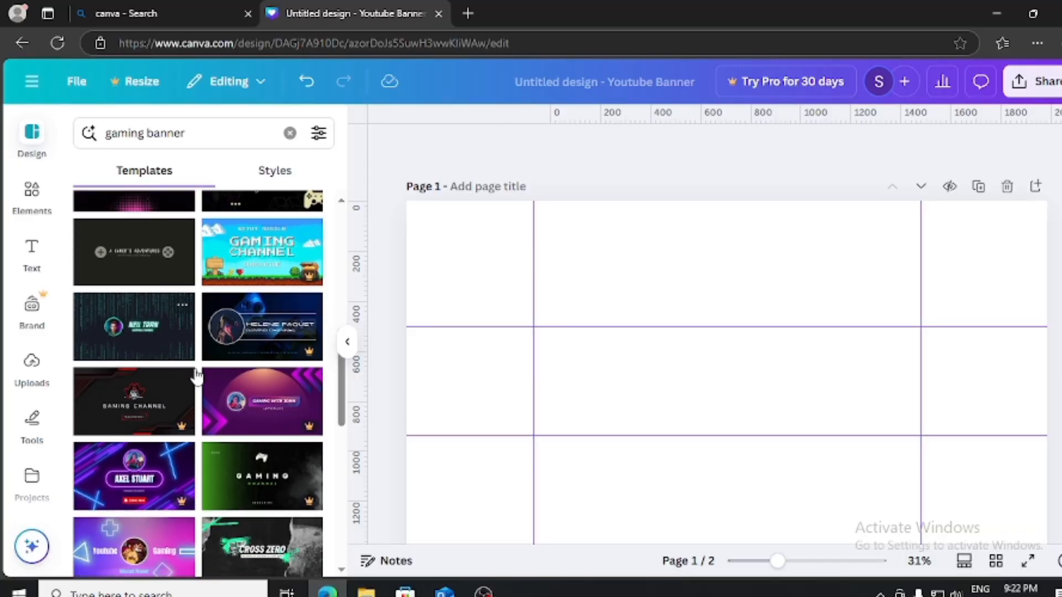
{"action": "scroll", "coordinate": [195, 382], "scroll_direction": "down", "scroll_amount": 2}
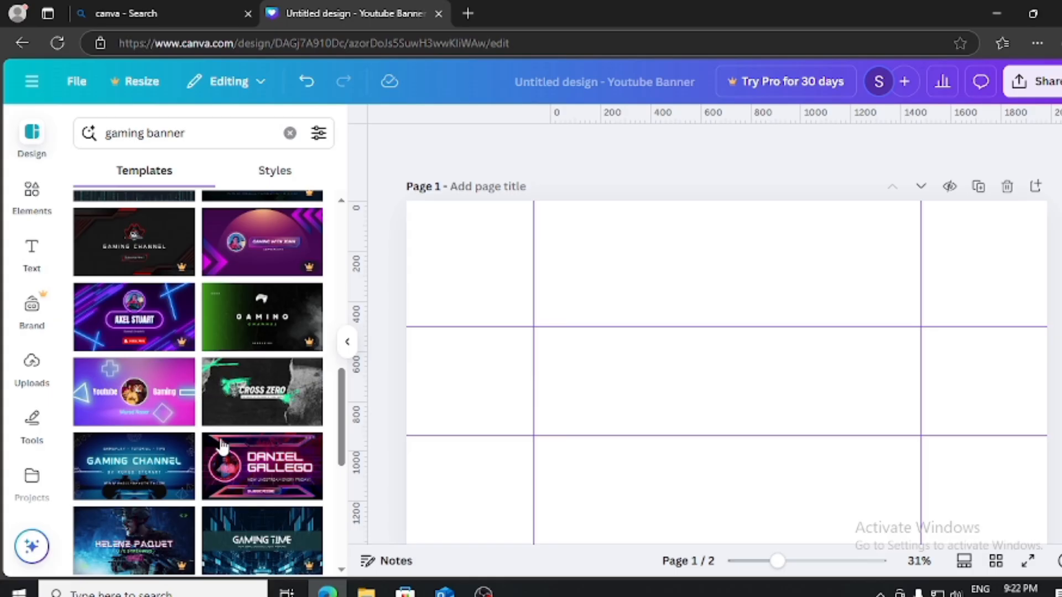
{"action": "scroll", "coordinate": [259, 475], "scroll_direction": "down", "scroll_amount": 1}
{"action": "scroll", "coordinate": [258, 476], "scroll_direction": "down", "scroll_amount": 2}
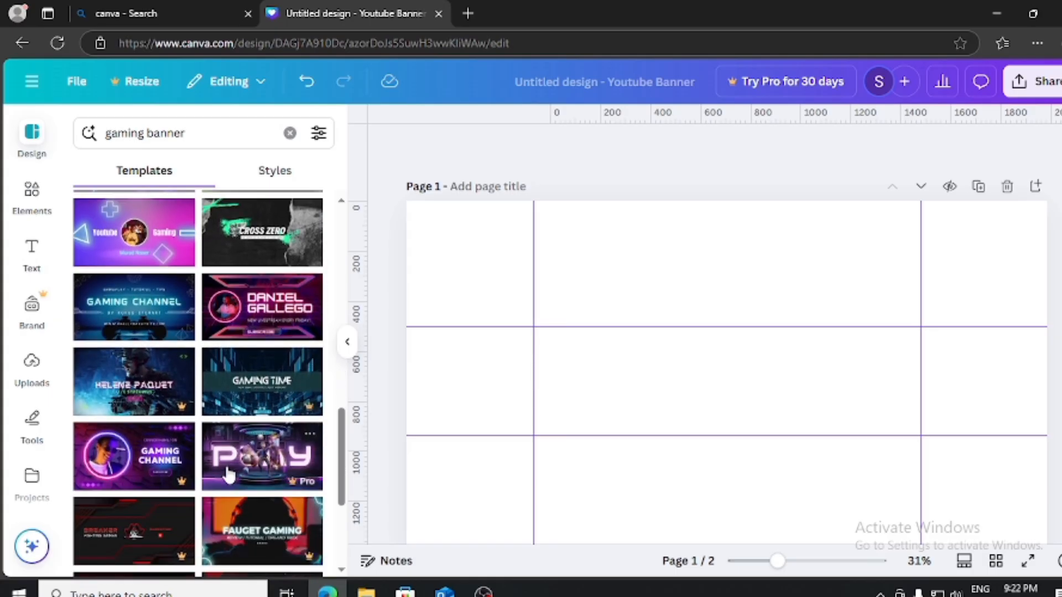
{"action": "scroll", "coordinate": [226, 479], "scroll_direction": "down", "scroll_amount": 1}
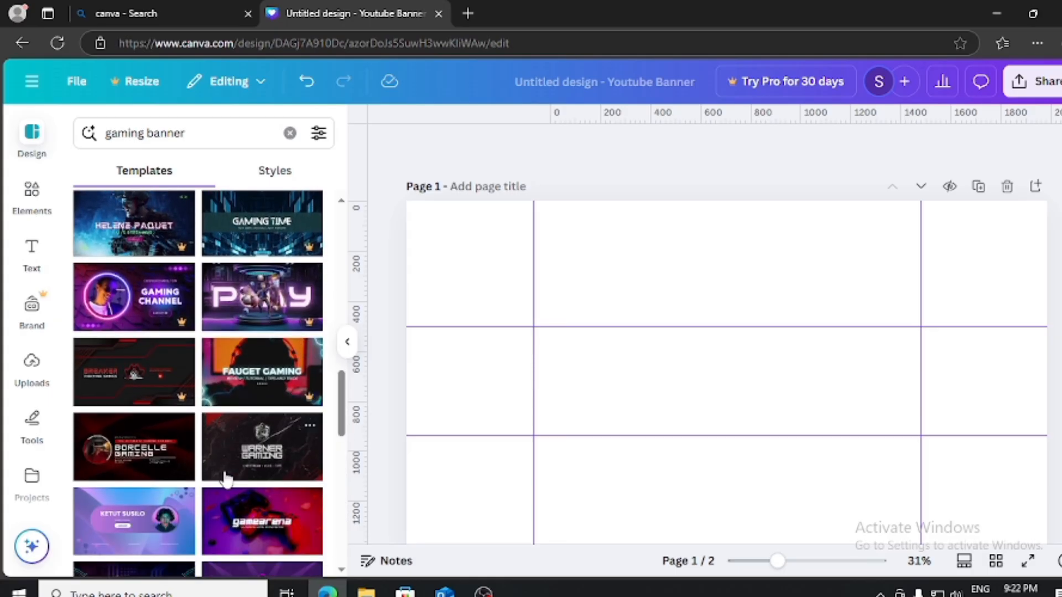
{"action": "left_click", "coordinate": [120, 440]}
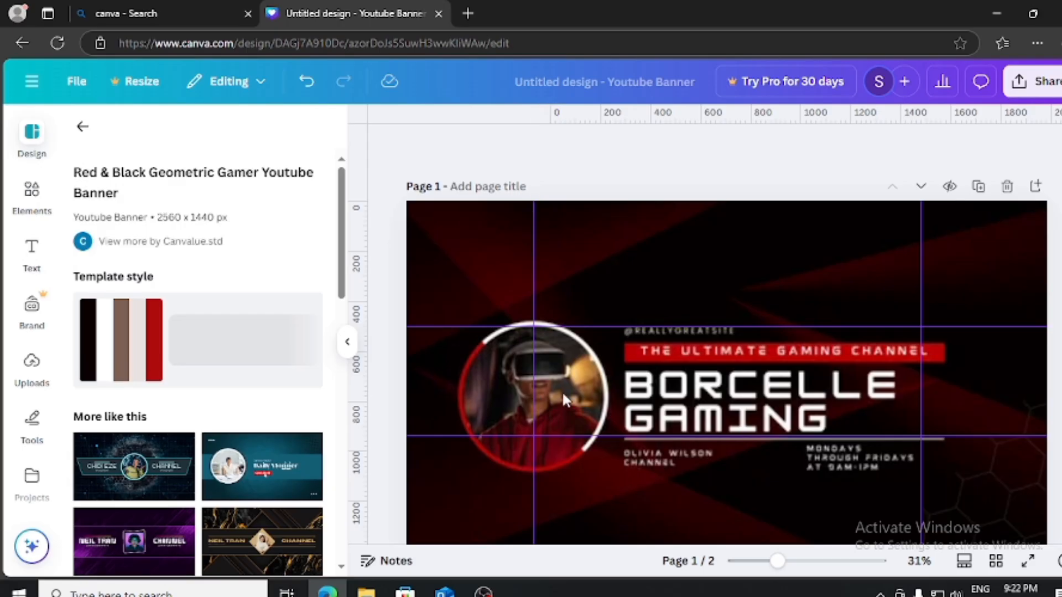
Step: Replace the circular portrait on the banner with the photo IMG-20250403-WA0025 from the Saved Pictures folder
{"action": "left_click", "coordinate": [583, 387]}
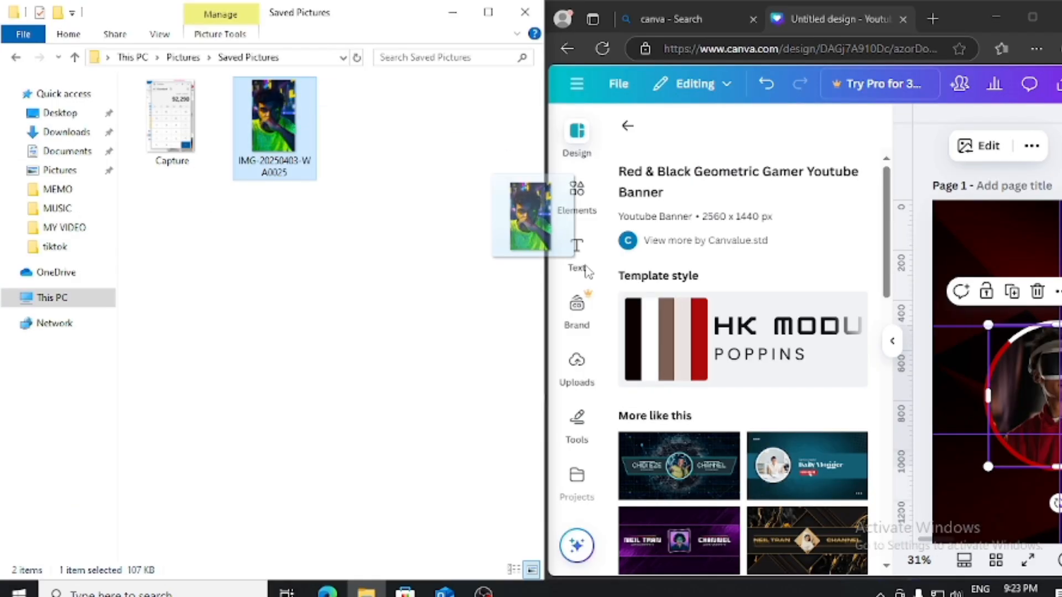
{"action": "left_click_drag", "start_coordinate": [533, 225], "coordinate": [943, 370]}
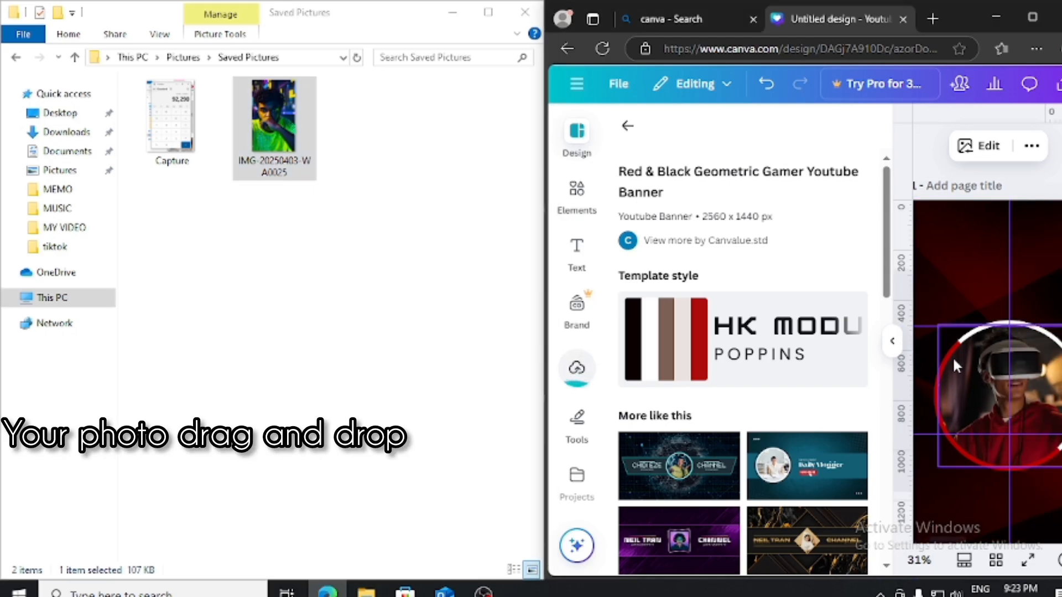
{"action": "left_click", "coordinate": [1032, 17]}
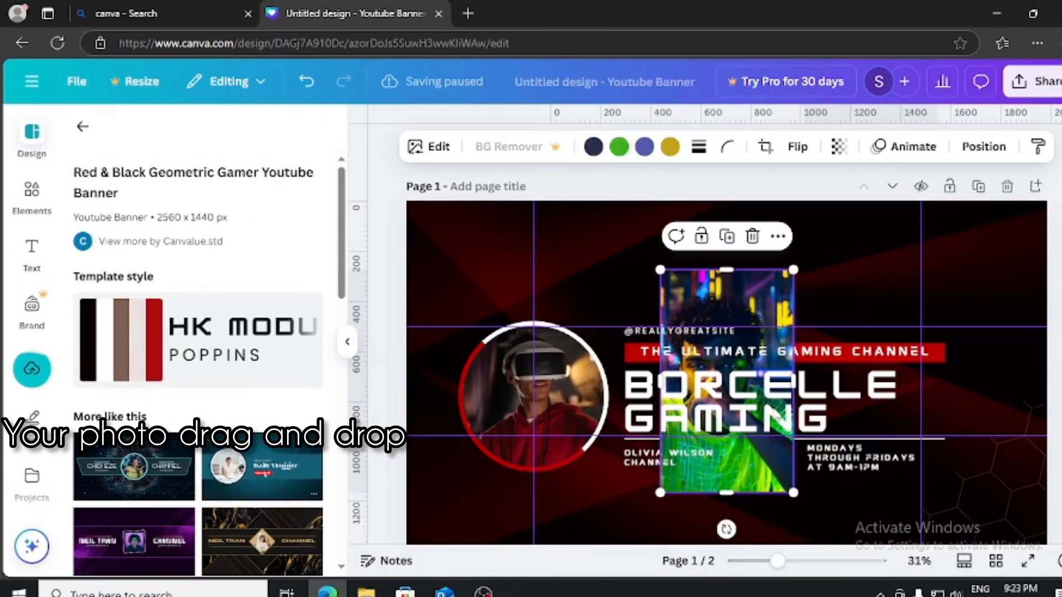
{"action": "left_click_drag", "start_coordinate": [723, 362], "coordinate": [567, 390]}
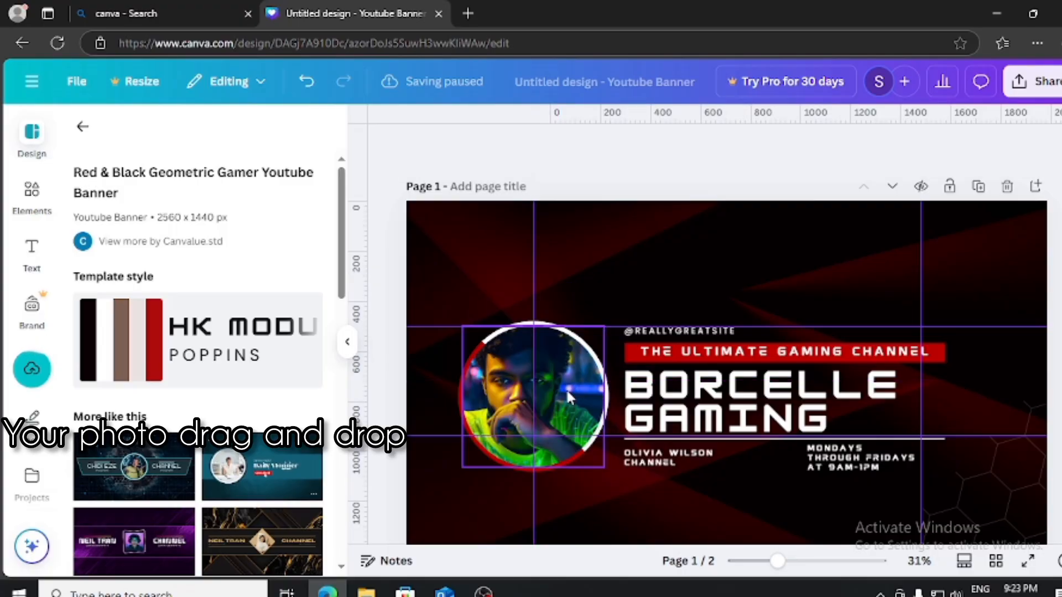
Step: Replace the large banner title with "SHASHEEYA GAMING" on two lines
{"action": "left_click", "coordinate": [698, 403]}
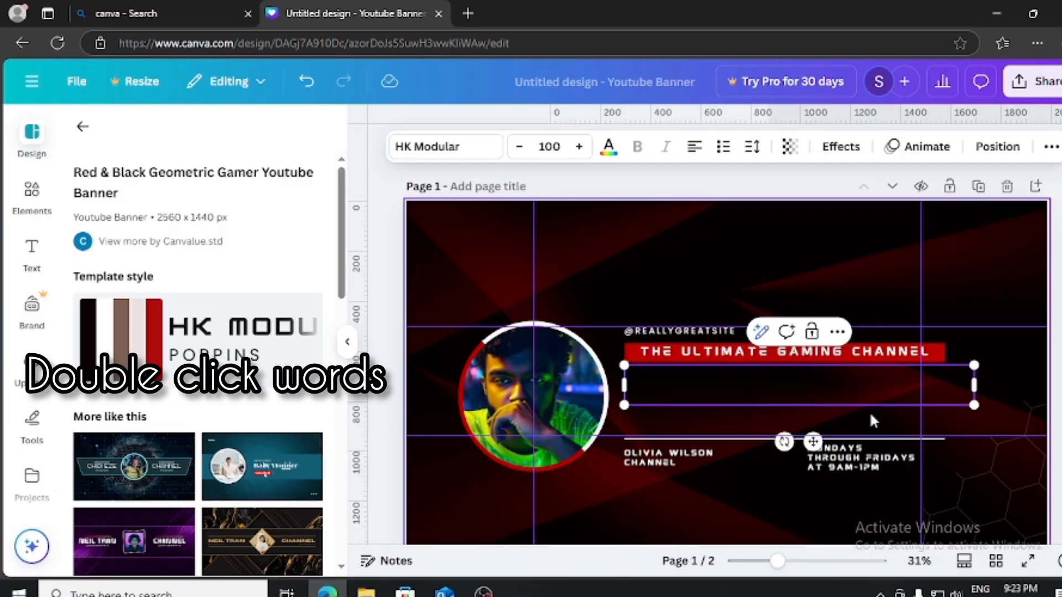
{"action": "type", "text": "SHA"}
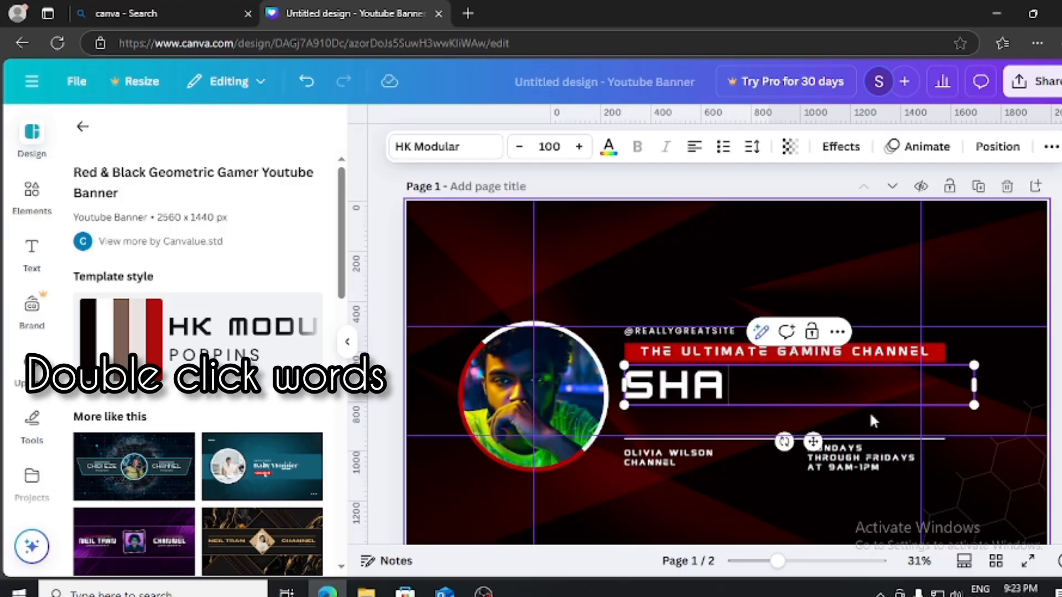
{"action": "type", "text": "SHEEYA"}
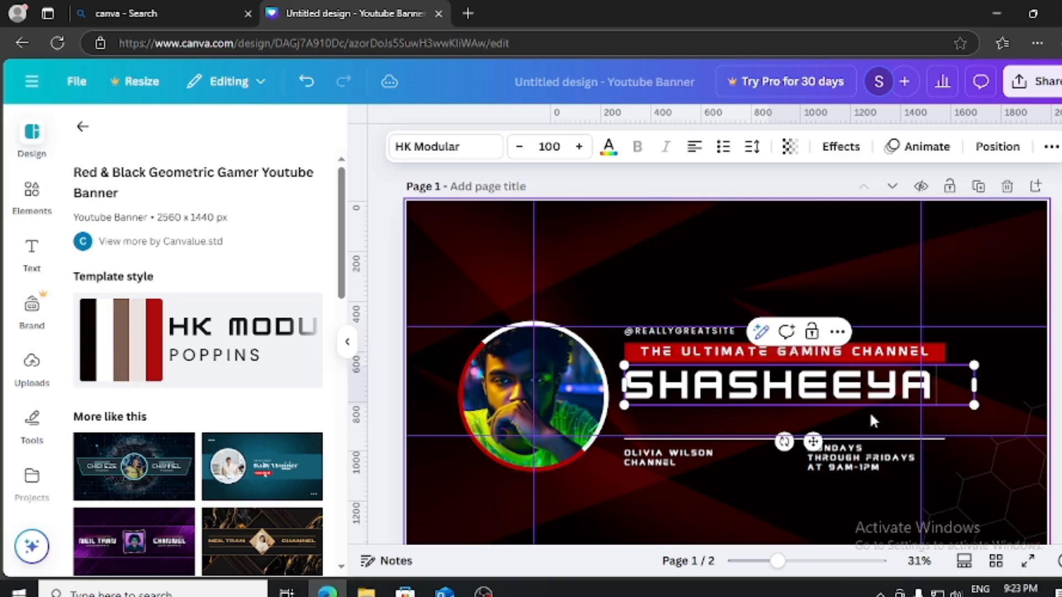
{"action": "key", "text": "Return"}
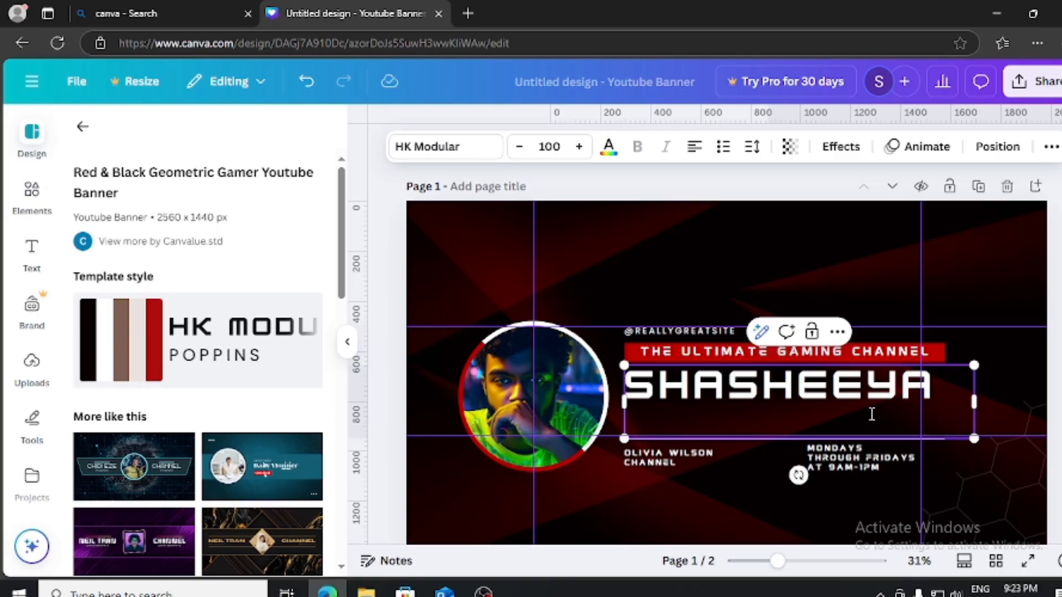
{"action": "type", "text": "GAMO"}
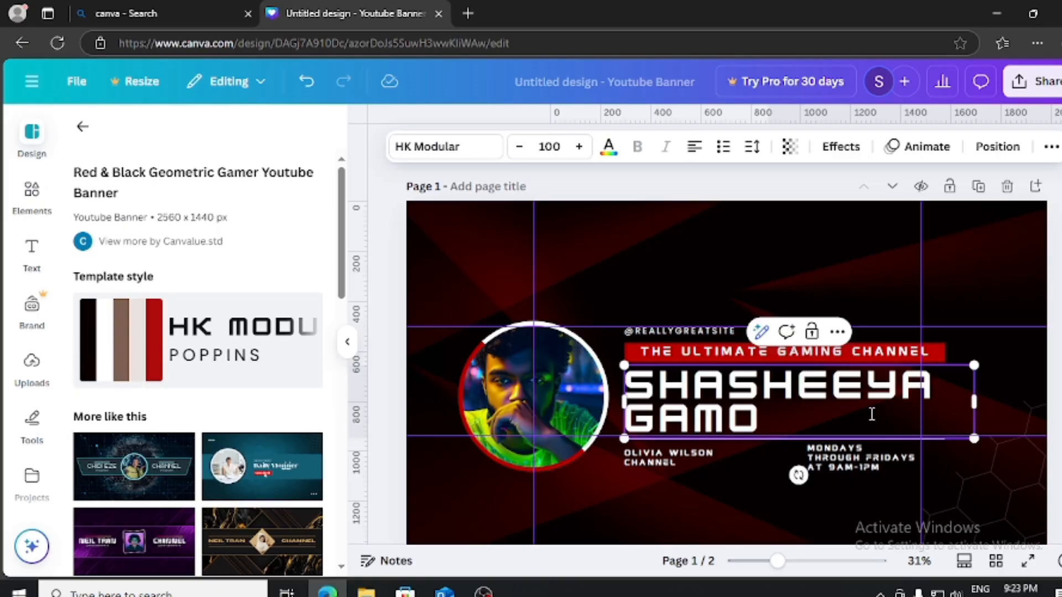
{"action": "key", "text": "BackSpace"}
{"action": "type", "text": "ING"}
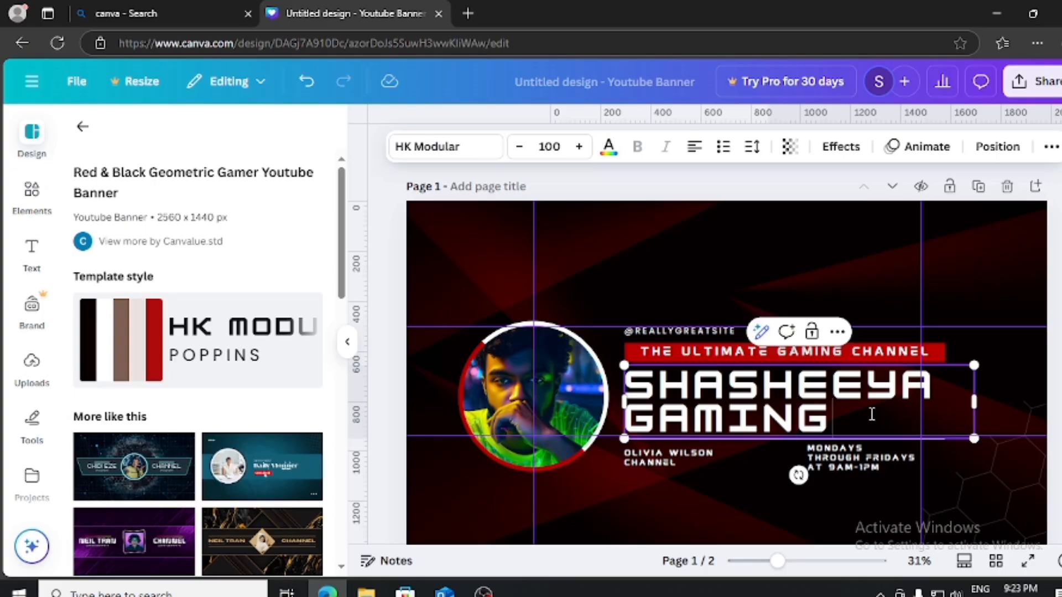
Step: Replace the tagline in the red bar with "THE GAMING REVIEV CHANNEL"
{"action": "left_click", "coordinate": [886, 357]}
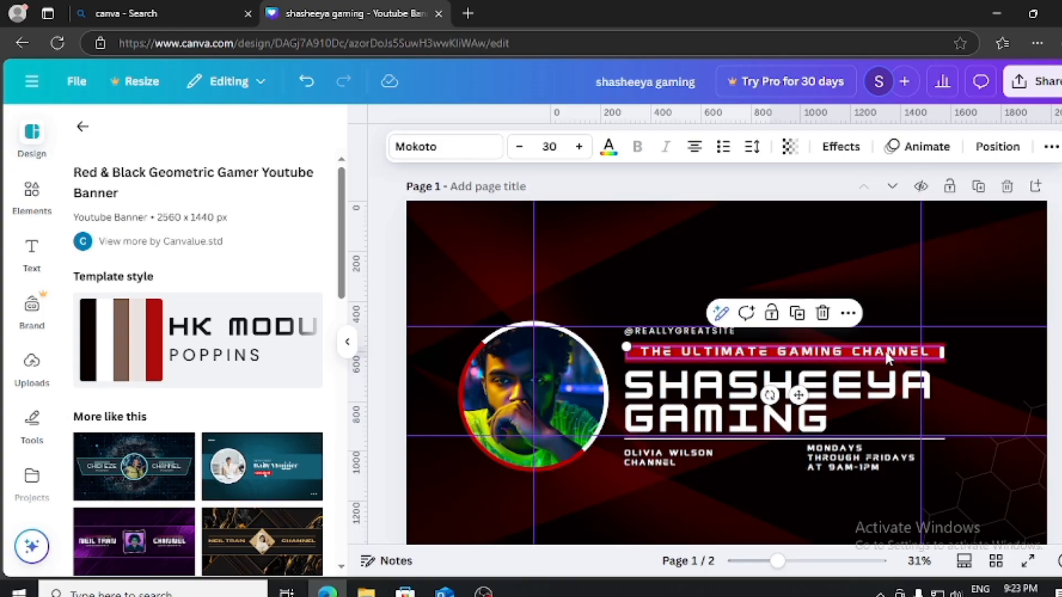
{"action": "double_click", "coordinate": [886, 353]}
{"action": "key", "text": "ctrl+a"}
{"action": "key", "text": "BackSpace"}
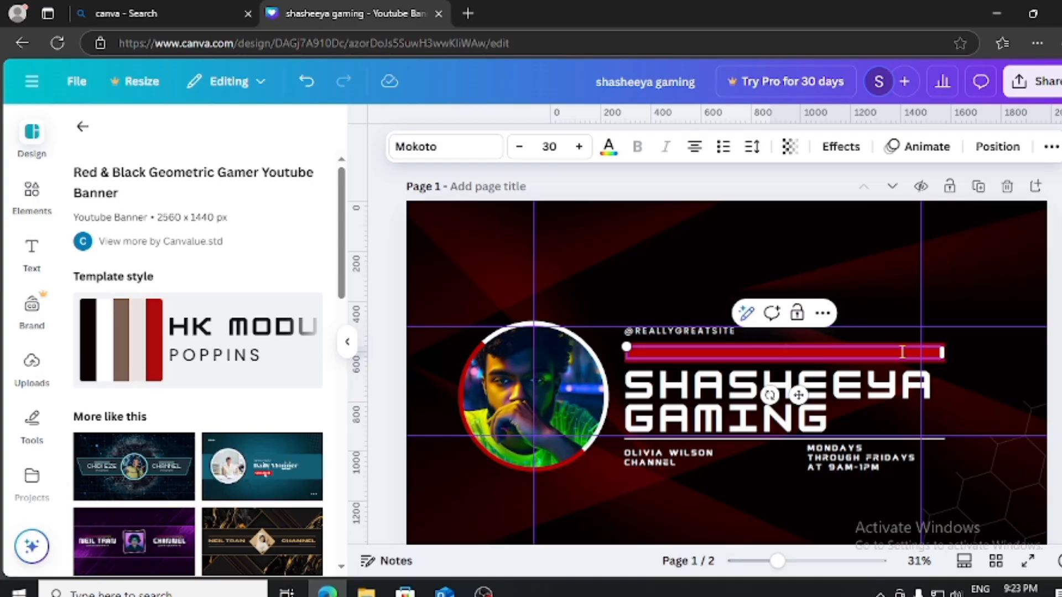
{"action": "type", "text": "THE GAMING"}
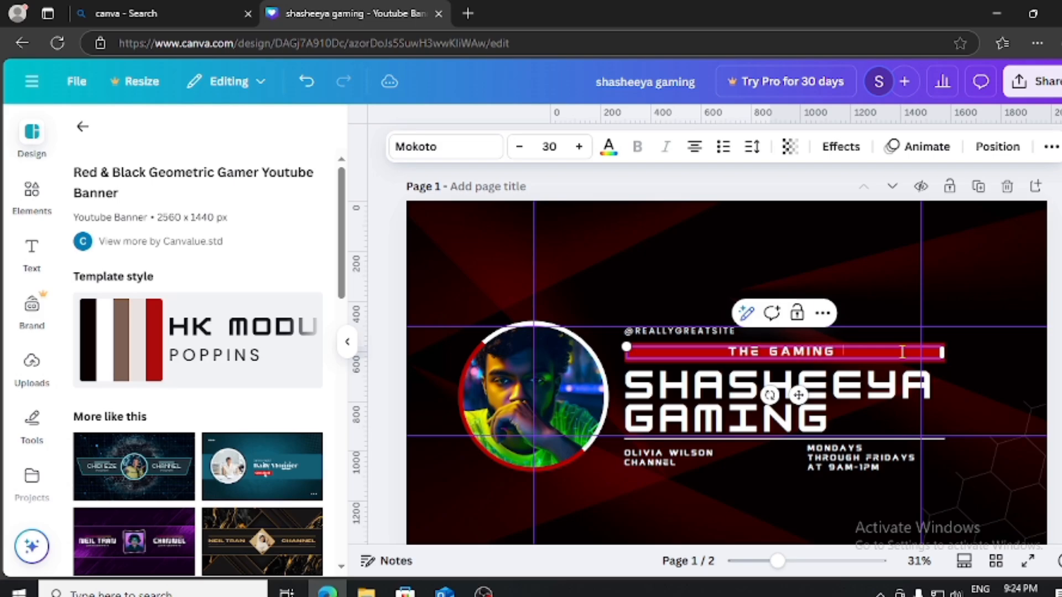
{"action": "type", "text": " RE"}
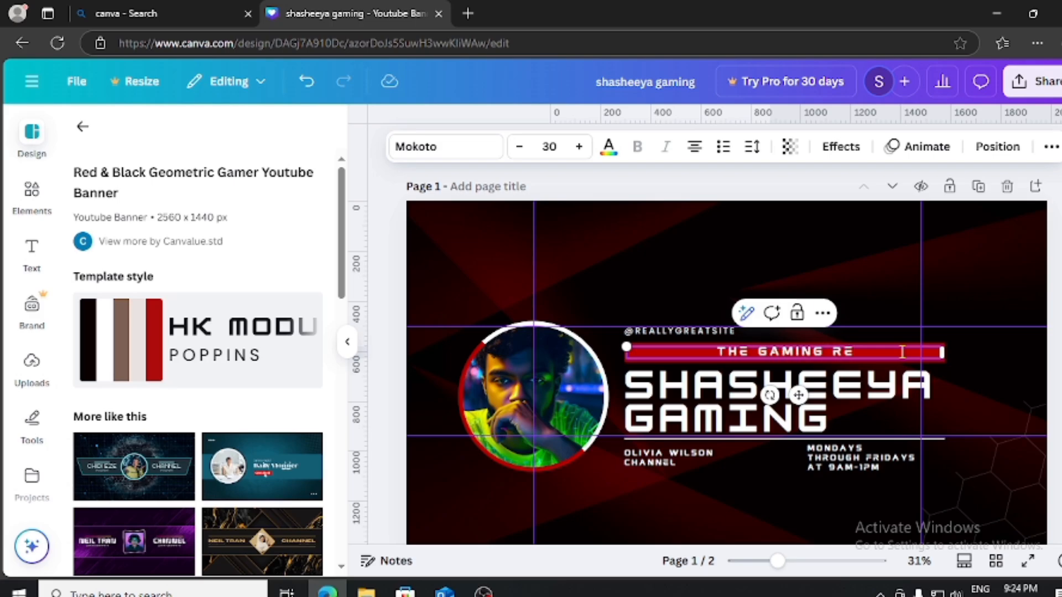
{"action": "type", "text": "C"}
{"action": "key", "text": "BackSpace"}
{"action": "type", "text": "VIE"}
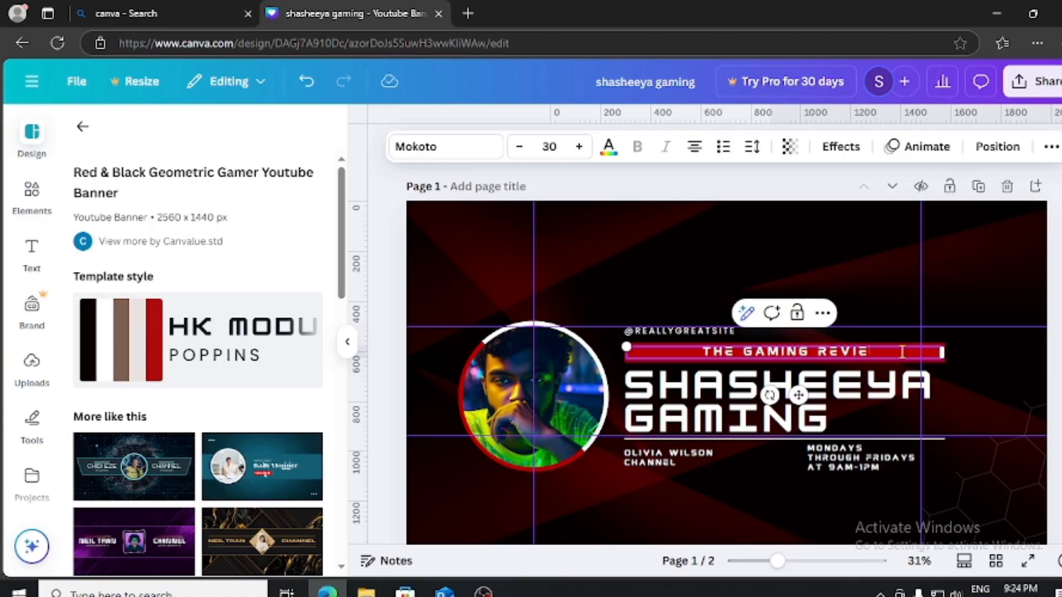
{"action": "type", "text": "V"}
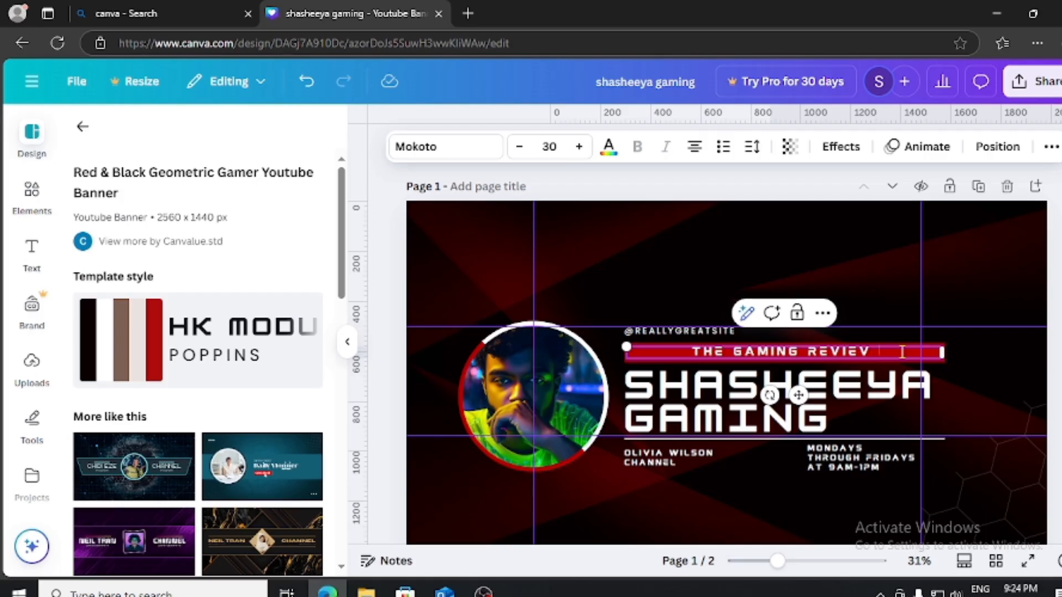
{"action": "type", "text": " VHA"}
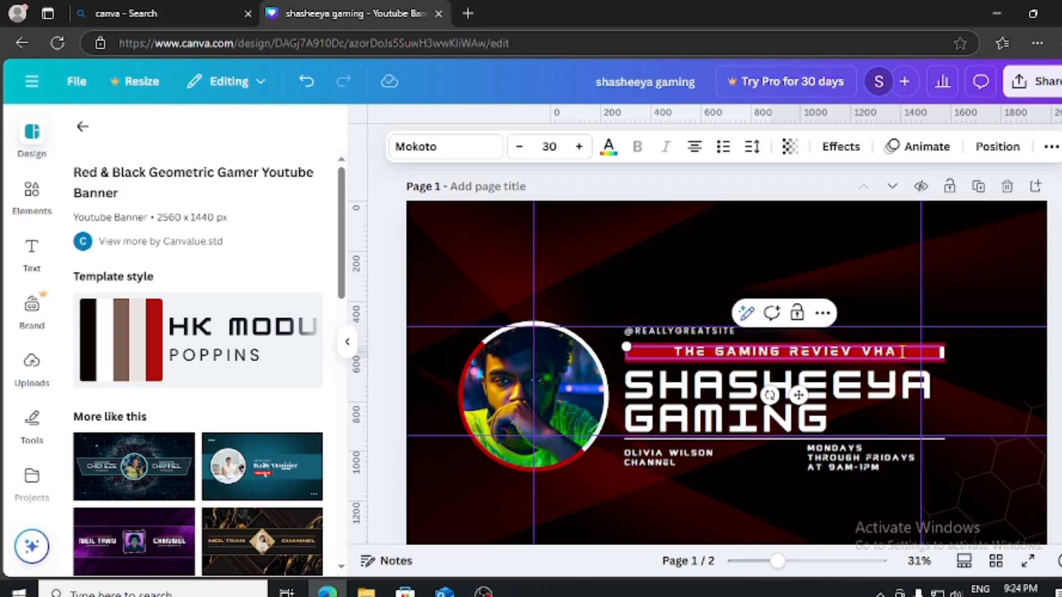
{"action": "key", "text": "BackSpace"}
{"action": "key", "text": "BackSpace"}
{"action": "key", "text": "BackSpace"}
{"action": "type", "text": "C"}
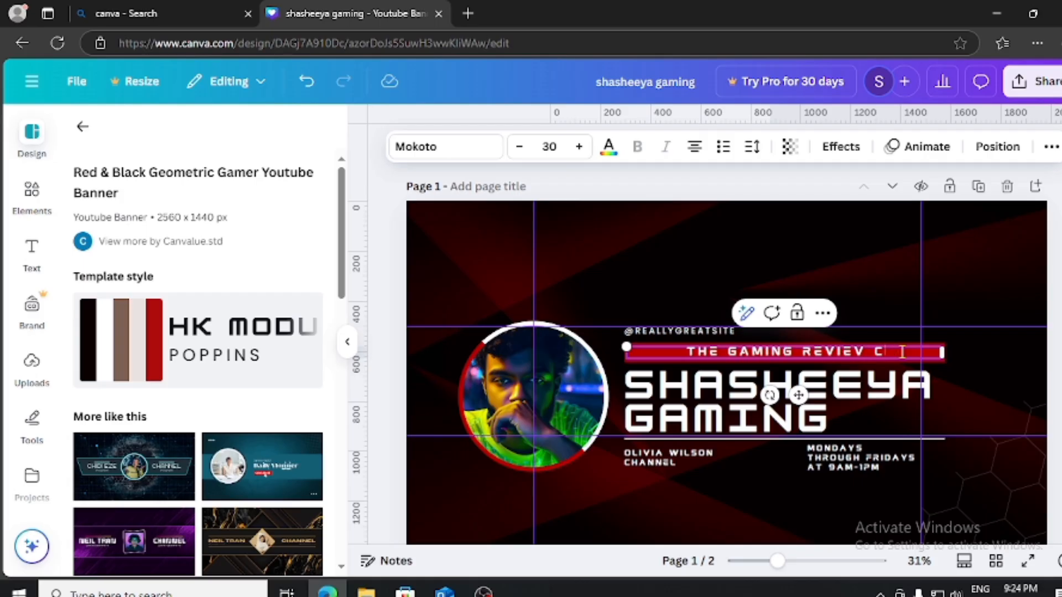
{"action": "type", "text": "HANNEL"}
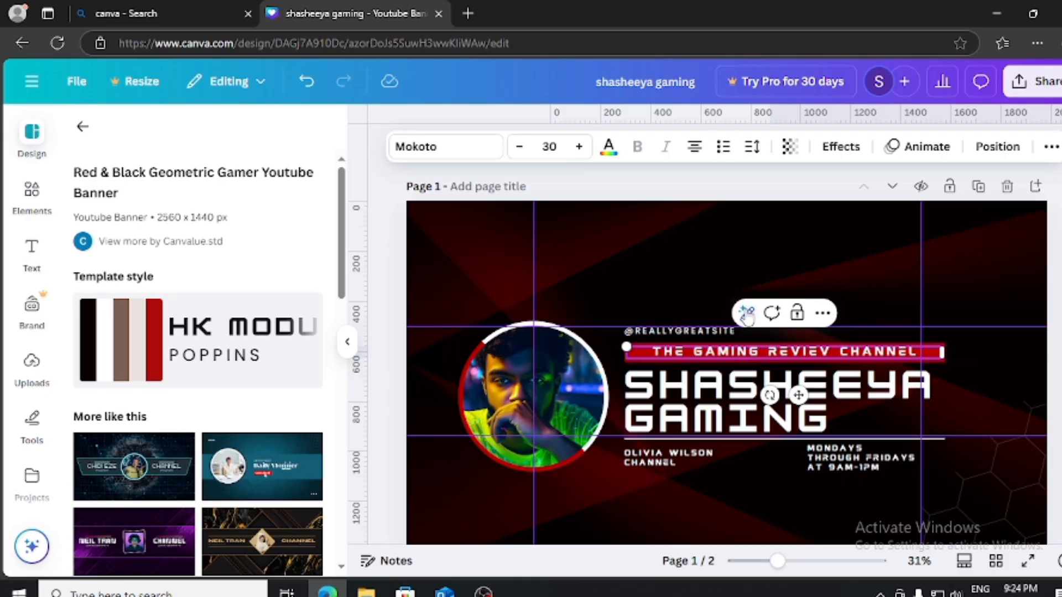
{"action": "left_click", "coordinate": [730, 332]}
{"action": "double_click", "coordinate": [732, 331]}
{"action": "key", "text": "BackSpace"}
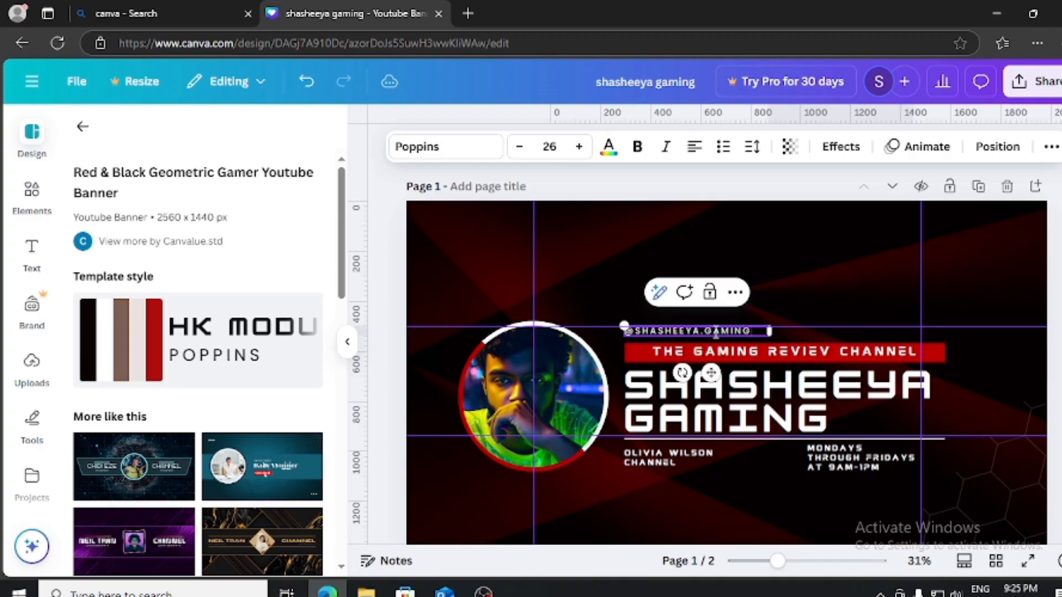
Step: Replace the channel-owner text below the white line with "PLAY AND STREAM"
{"action": "left_click", "coordinate": [682, 458]}
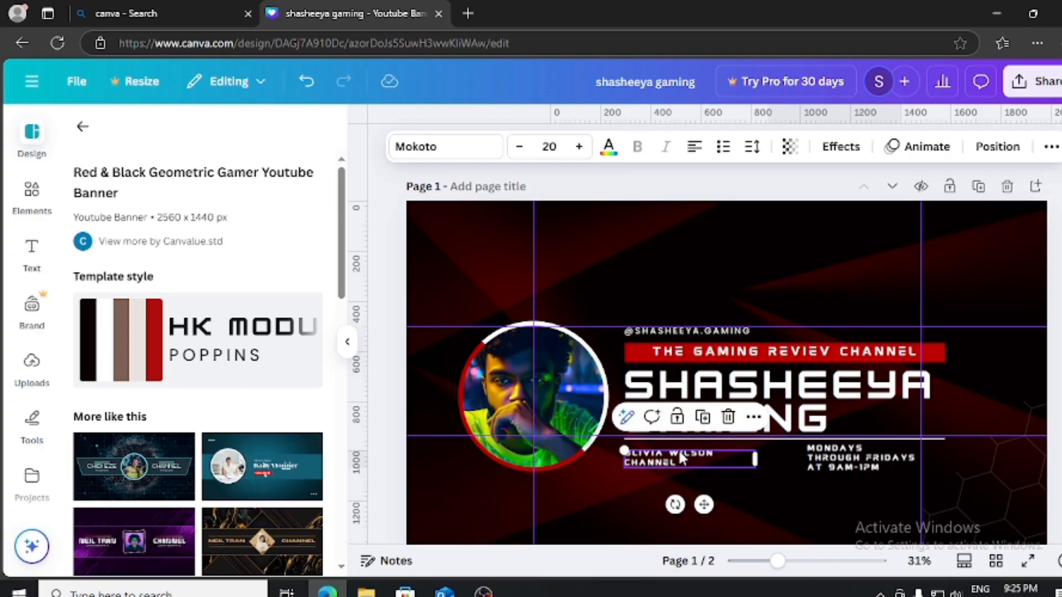
{"action": "left_click", "coordinate": [692, 455]}
{"action": "key", "text": "ctrl+a"}
{"action": "key", "text": "BackSpace"}
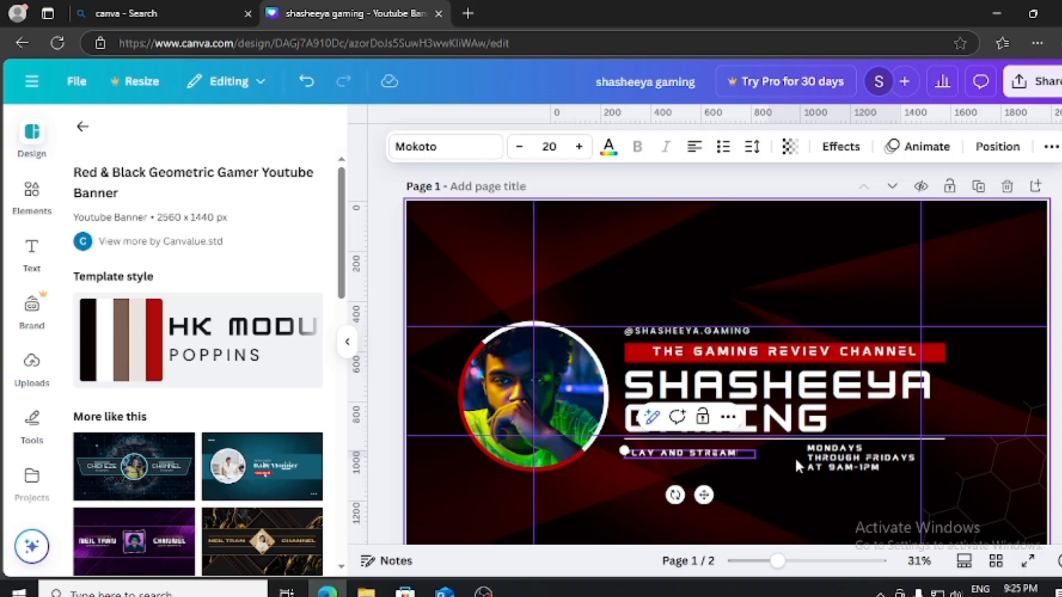
Step: Move the Mondays through Fridays schedule text above the white line, beside the word "GAMING"
{"action": "left_click", "coordinate": [830, 462]}
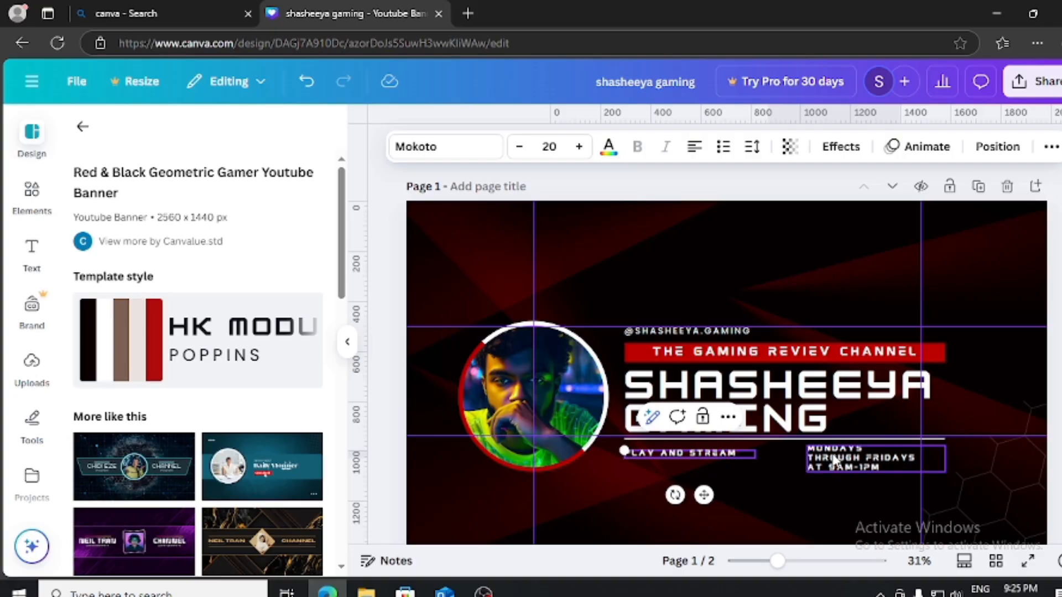
{"action": "double_click", "coordinate": [861, 454]}
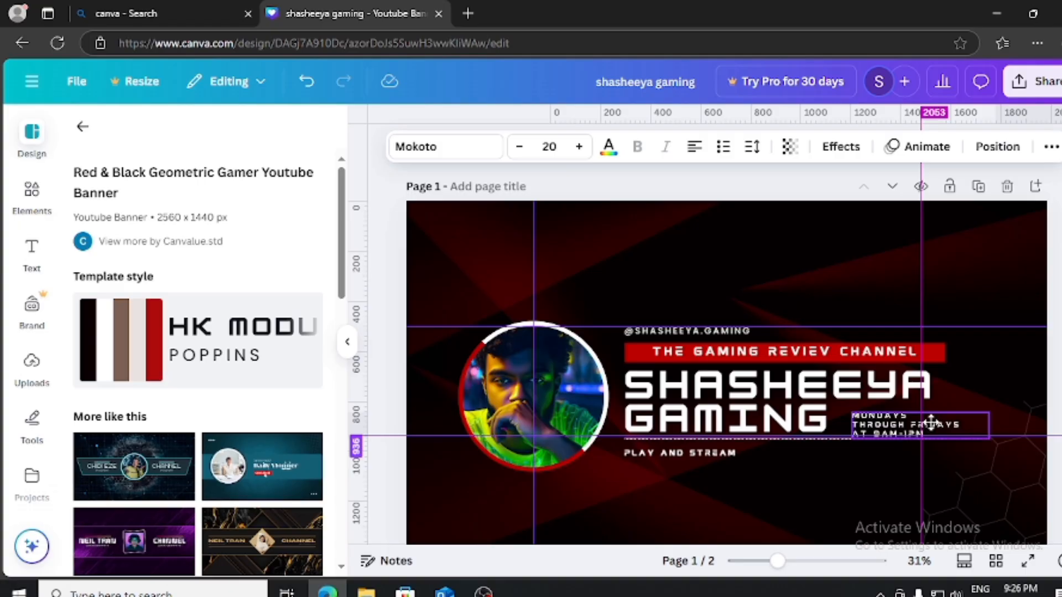
{"action": "left_click_drag", "start_coordinate": [849, 440], "coordinate": [880, 437]}
{"action": "left_click", "coordinate": [830, 479]}
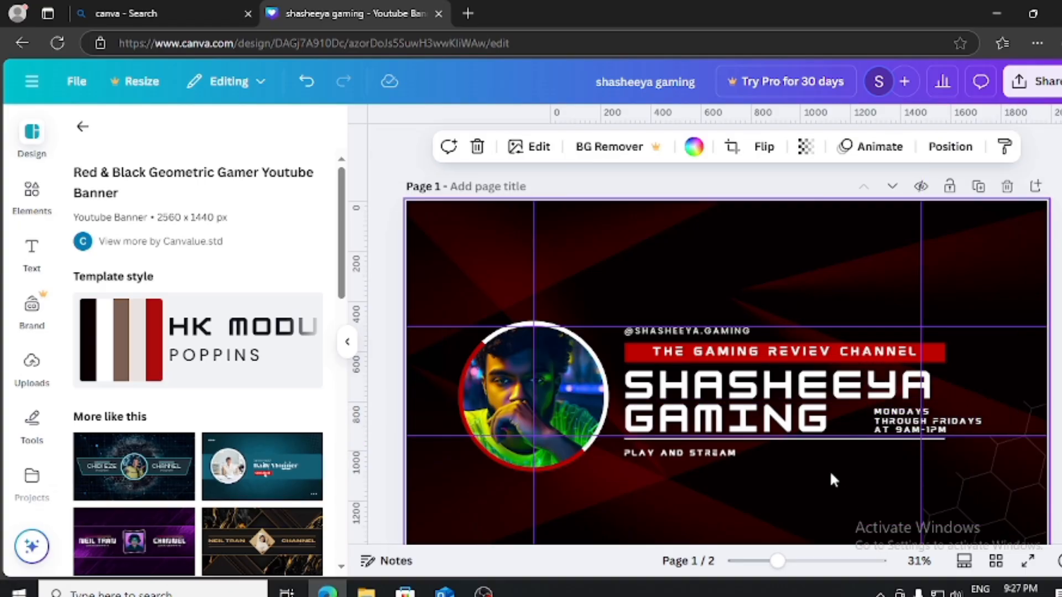
Step: Move the "PLAY AND STREAM" text up to just beneath the right end of the red tagline bar
{"action": "left_click_drag", "start_coordinate": [701, 448], "coordinate": [963, 362]}
{"action": "left_click", "coordinate": [698, 452]}
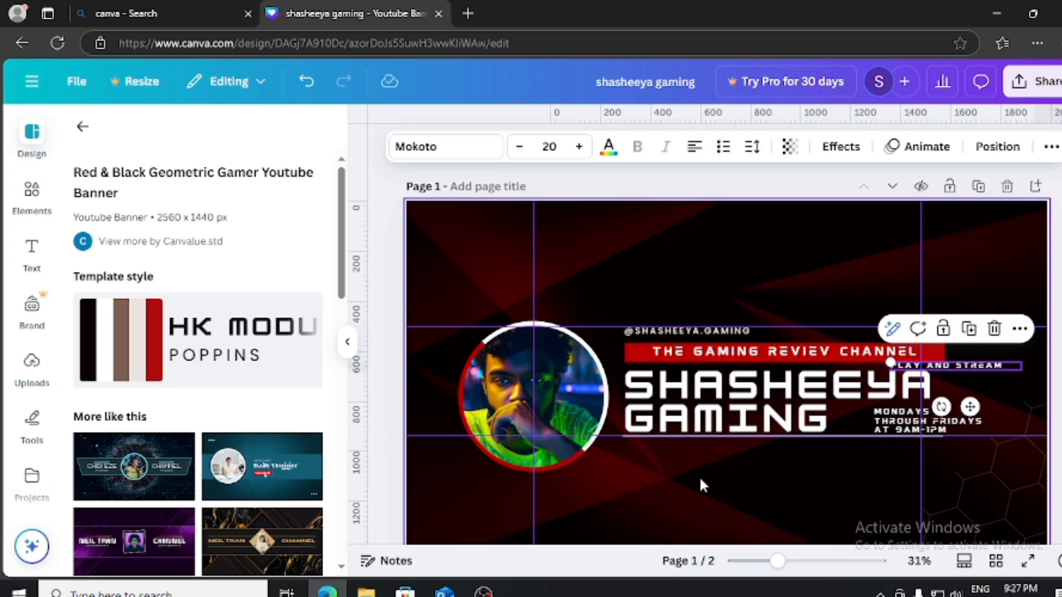
{"action": "left_click", "coordinate": [747, 490]}
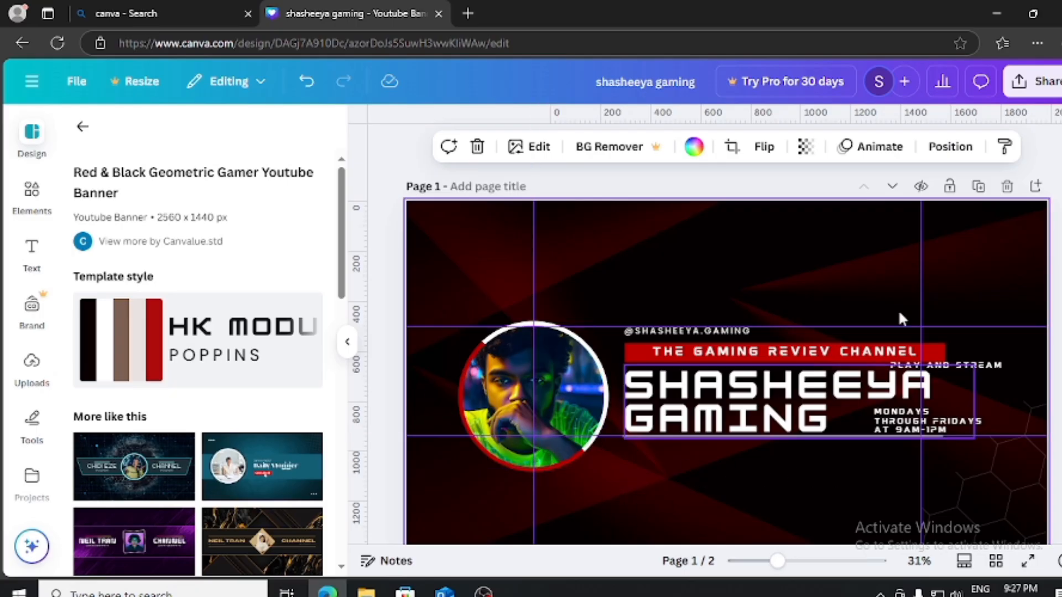
Step: Download pages 1–2 of the banner design as PNG at size 1
{"action": "left_click", "coordinate": [1050, 84]}
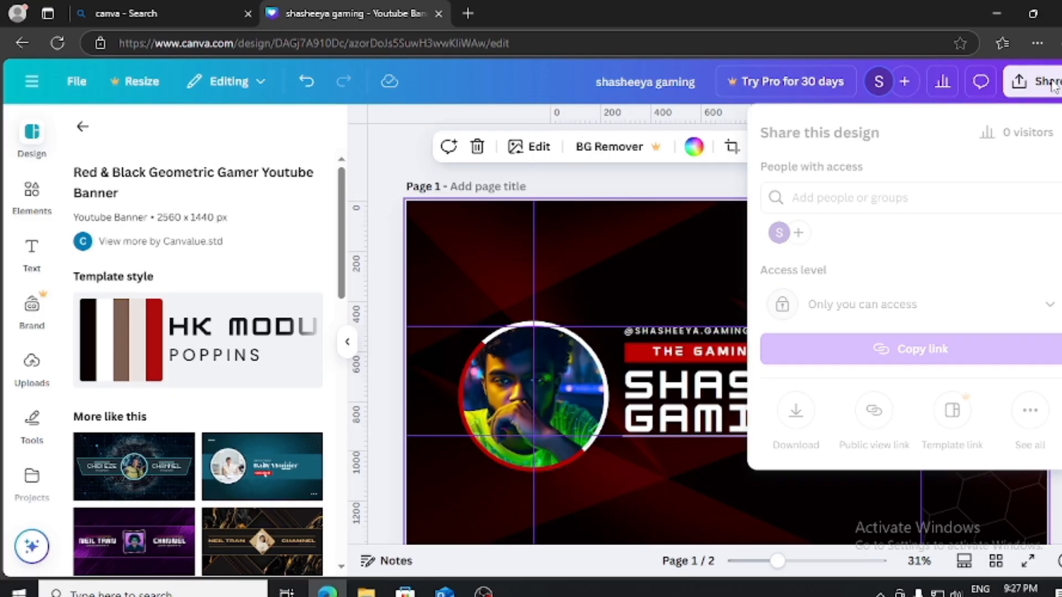
{"action": "left_click", "coordinate": [797, 411]}
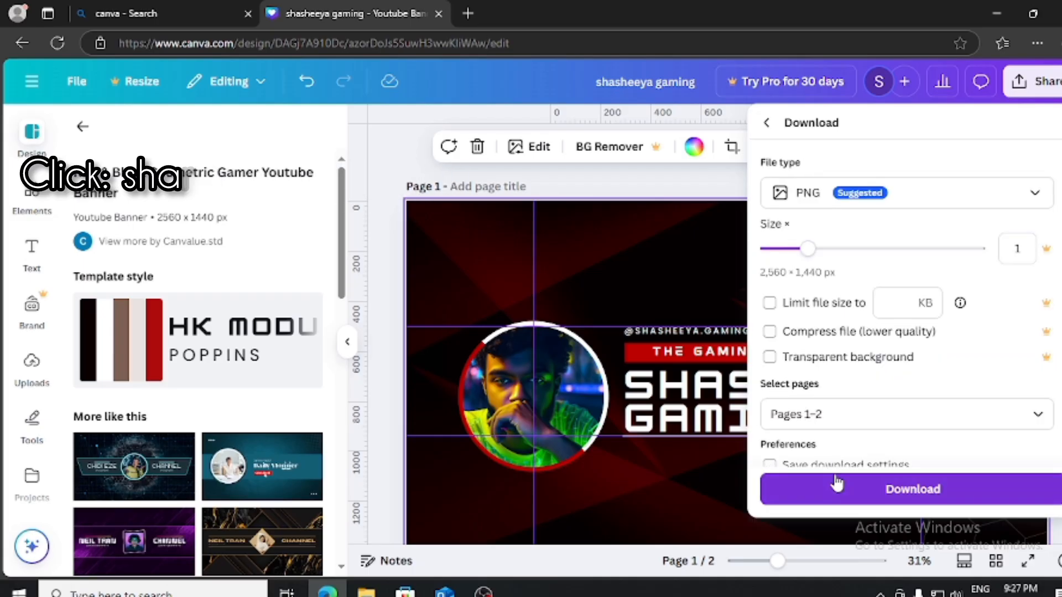
{"action": "left_click", "coordinate": [839, 485]}
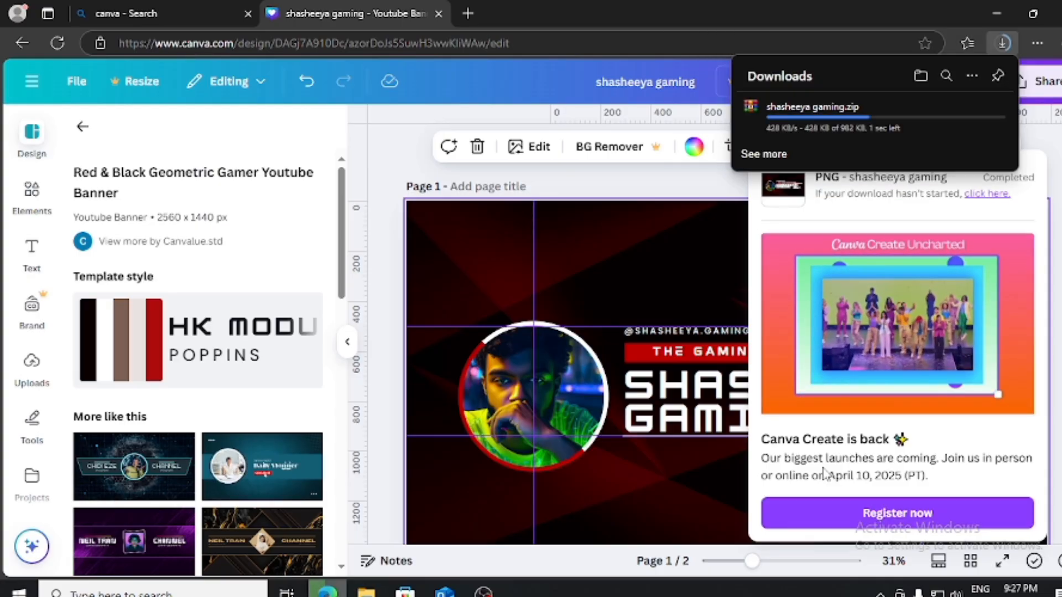
Step: Open the downloaded shasheeya gaming.zip, preview 1.png from it, and put the image viewer away
{"action": "left_click", "coordinate": [809, 120]}
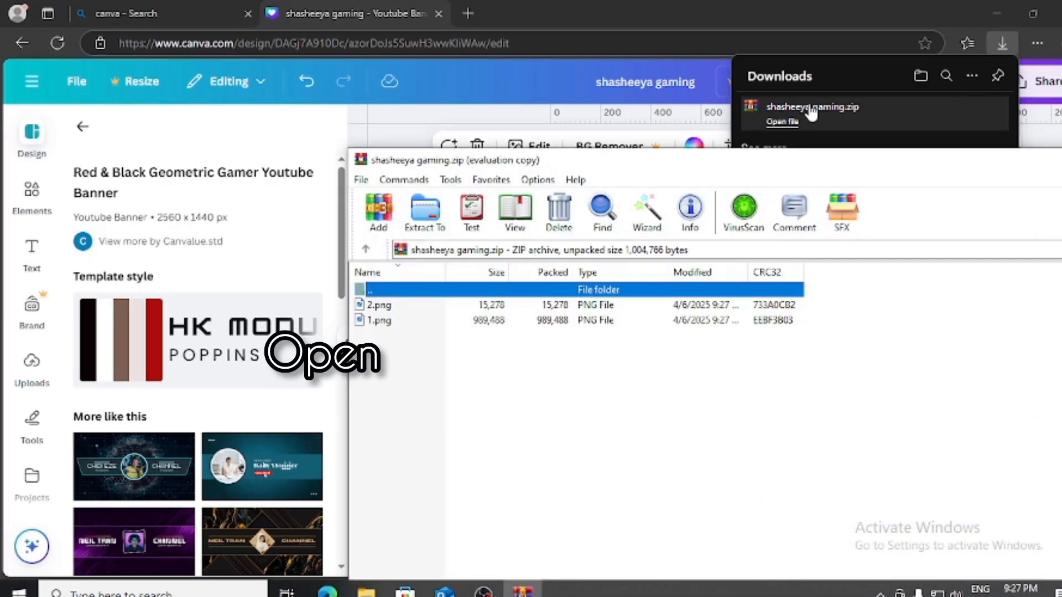
{"action": "left_click", "coordinate": [677, 322]}
{"action": "double_click", "coordinate": [678, 320]}
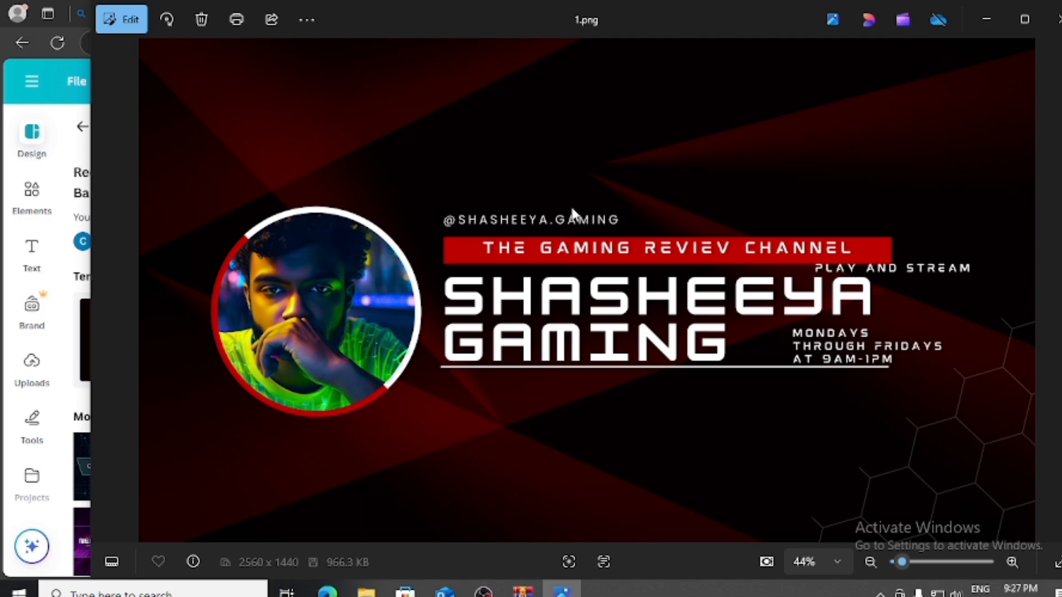
{"action": "left_click", "coordinate": [998, 21]}
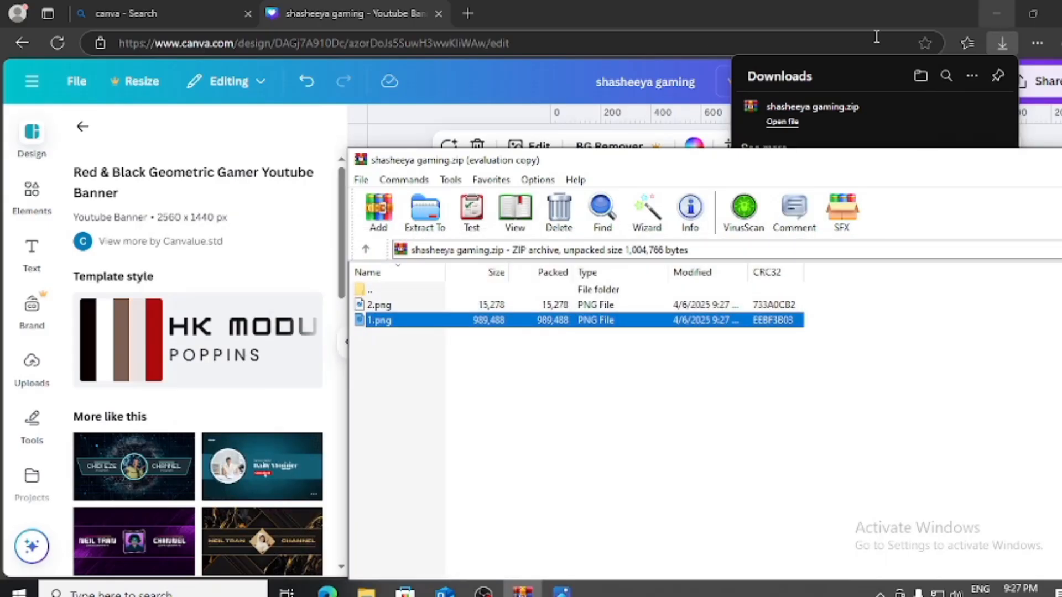
Step: Go to the owner's YouTube channel in a new browser tab and open its banner for editing in YouTube Studio
{"action": "left_click", "coordinate": [467, 14]}
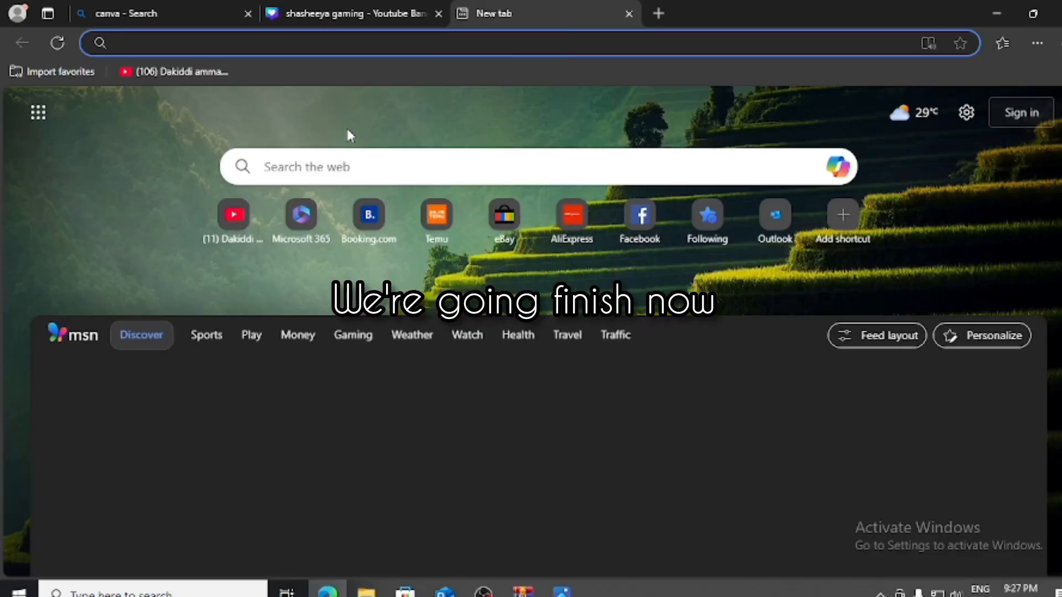
{"action": "left_click", "coordinate": [231, 217]}
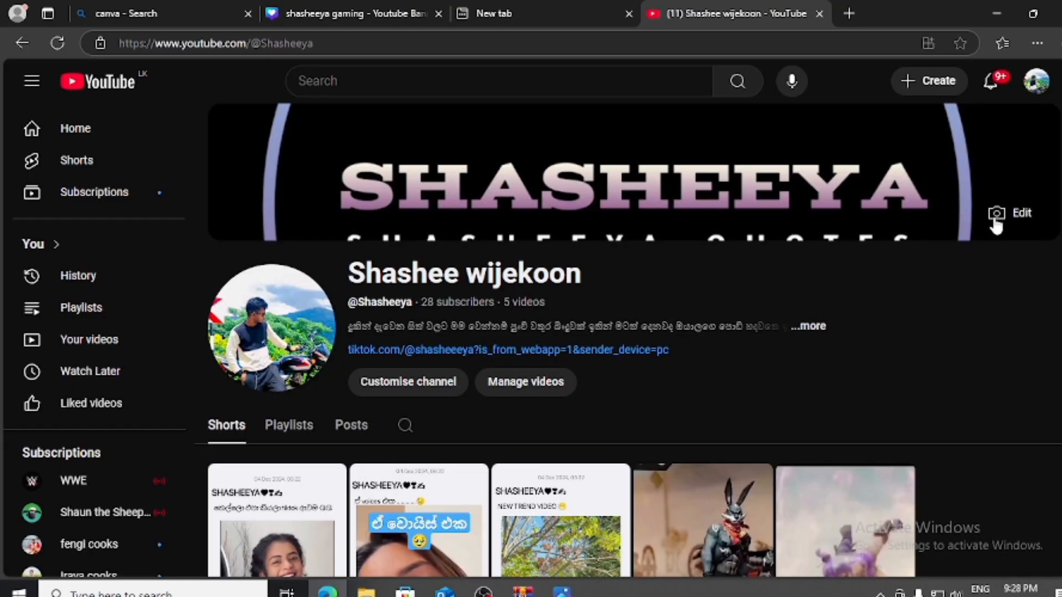
{"action": "left_click", "coordinate": [994, 217]}
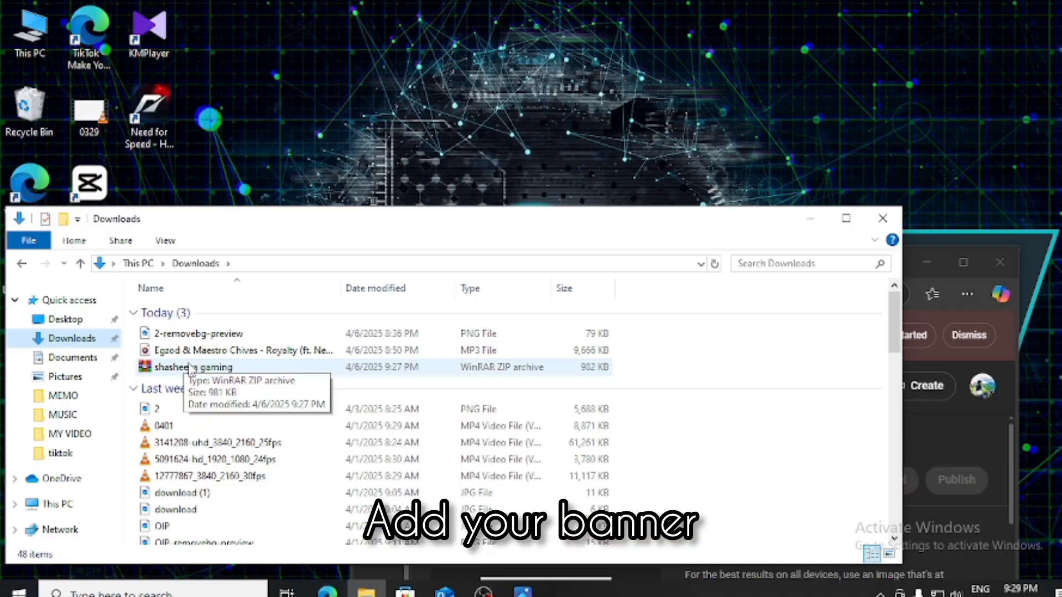
Step: Extract 1.png from the shasheeya gaming archive in Downloads to the desktop, and close the archive and folder windows
{"action": "double_click", "coordinate": [166, 239]}
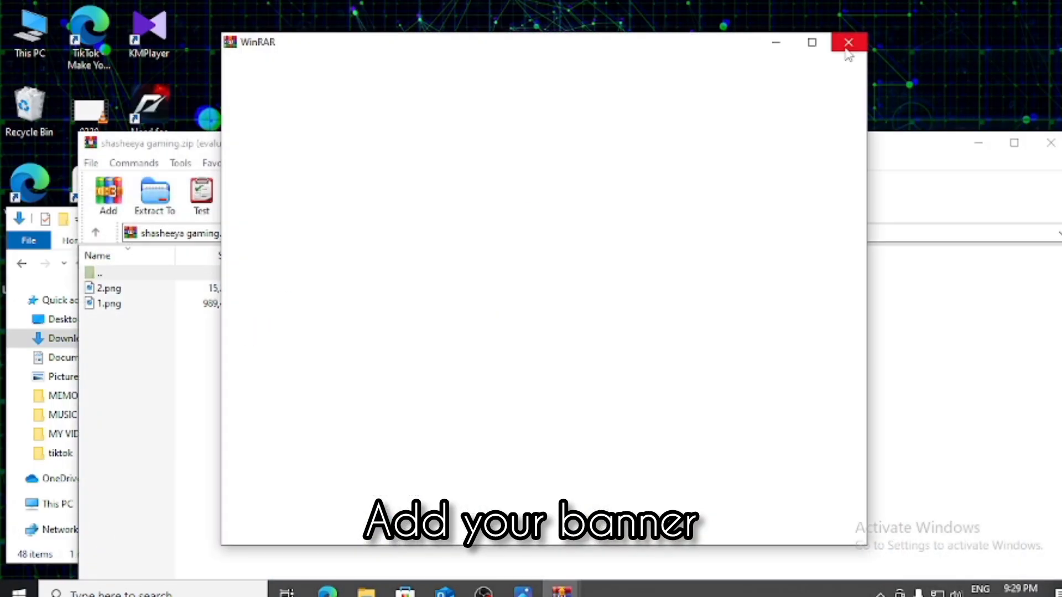
{"action": "left_click", "coordinate": [847, 45]}
{"action": "left_click_drag", "start_coordinate": [477, 304], "coordinate": [531, 294]}
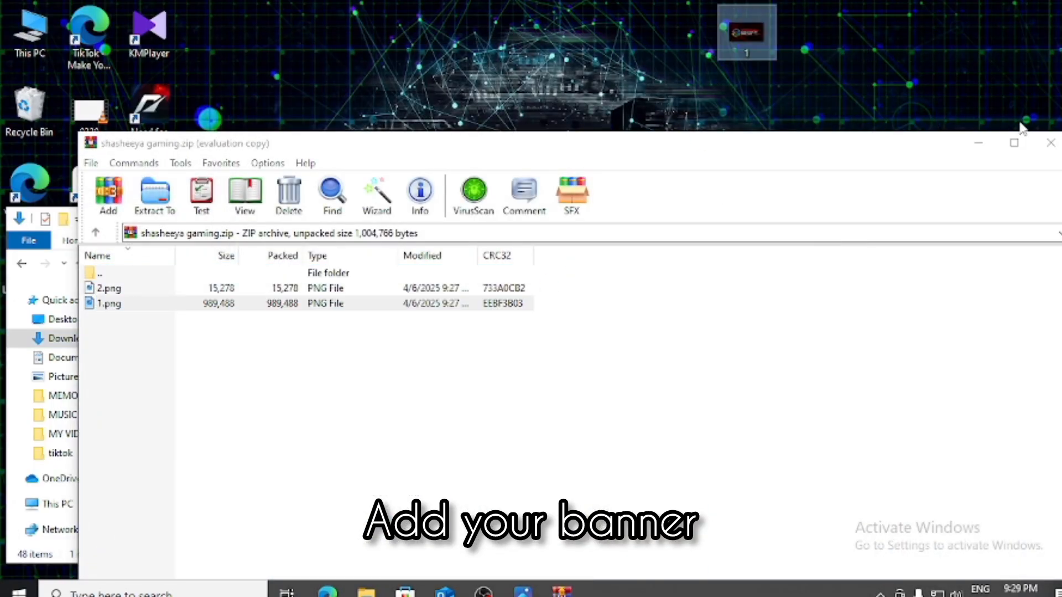
{"action": "left_click", "coordinate": [1050, 143]}
{"action": "left_click", "coordinate": [882, 224]}
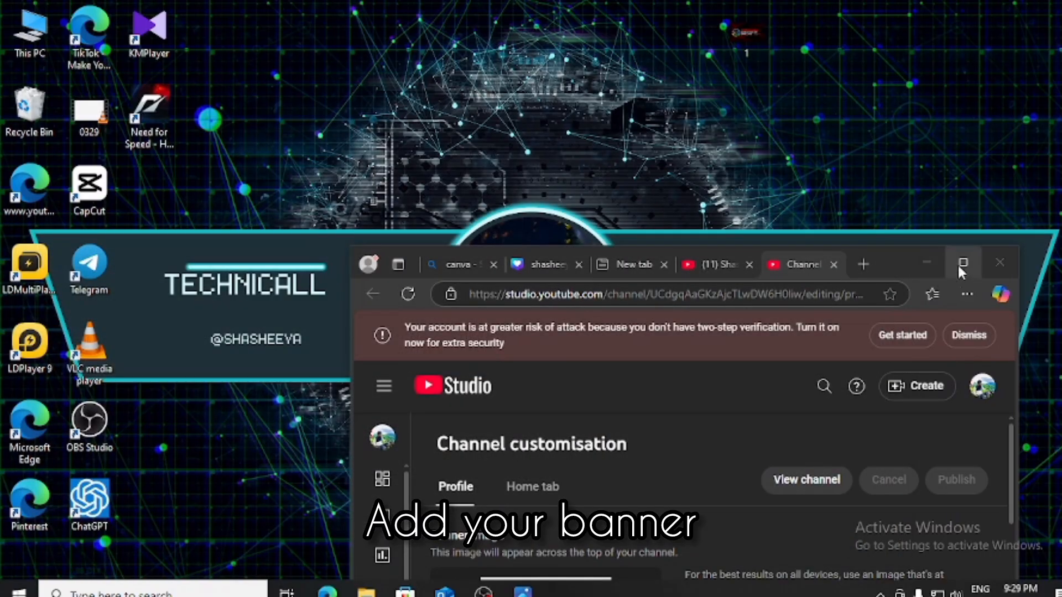
Step: Replace the channel's banner image with 1.png from the desktop and accept the default banner crop
{"action": "left_click", "coordinate": [961, 262]}
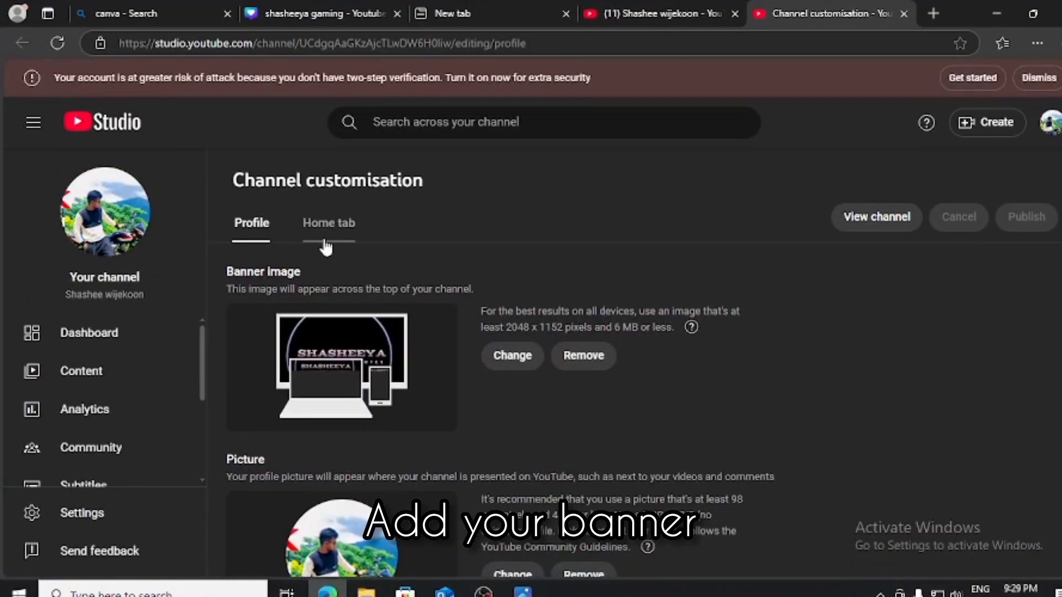
{"action": "left_click", "coordinate": [529, 353]}
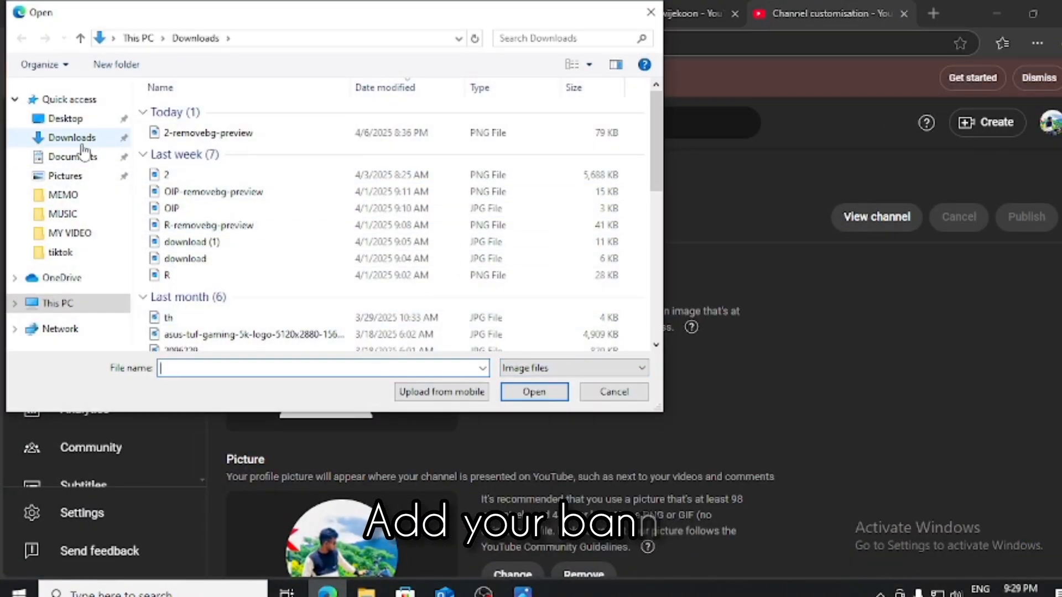
{"action": "left_click", "coordinate": [65, 118]}
{"action": "left_click", "coordinate": [196, 112]}
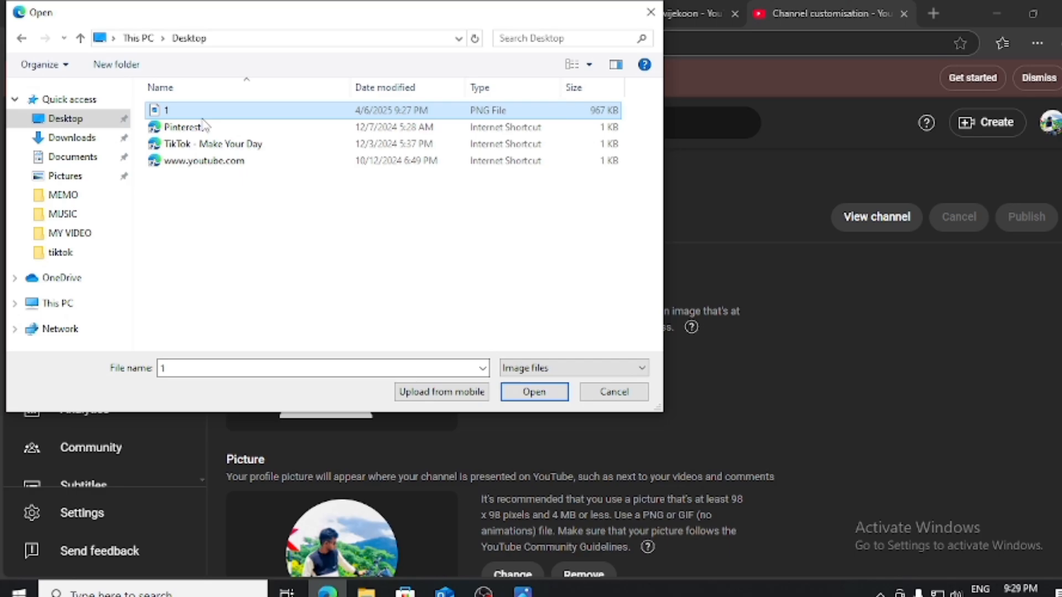
{"action": "left_click", "coordinate": [552, 393]}
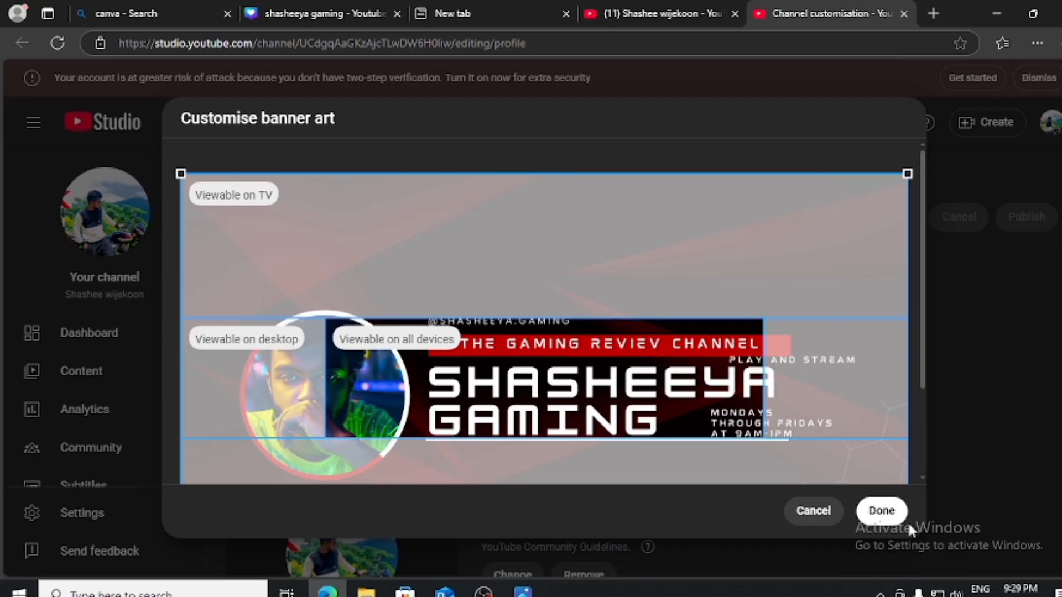
{"action": "left_click", "coordinate": [881, 511]}
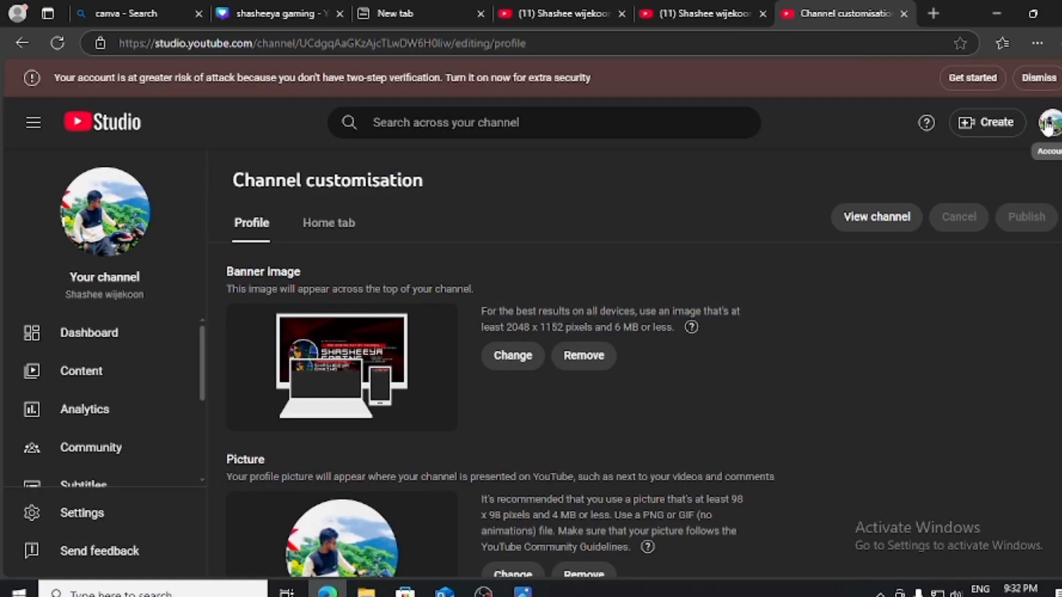
Step: Open the owner's YouTube channel page from the account options to check the new banner
{"action": "left_click", "coordinate": [1049, 122]}
{"action": "left_click", "coordinate": [940, 216]}
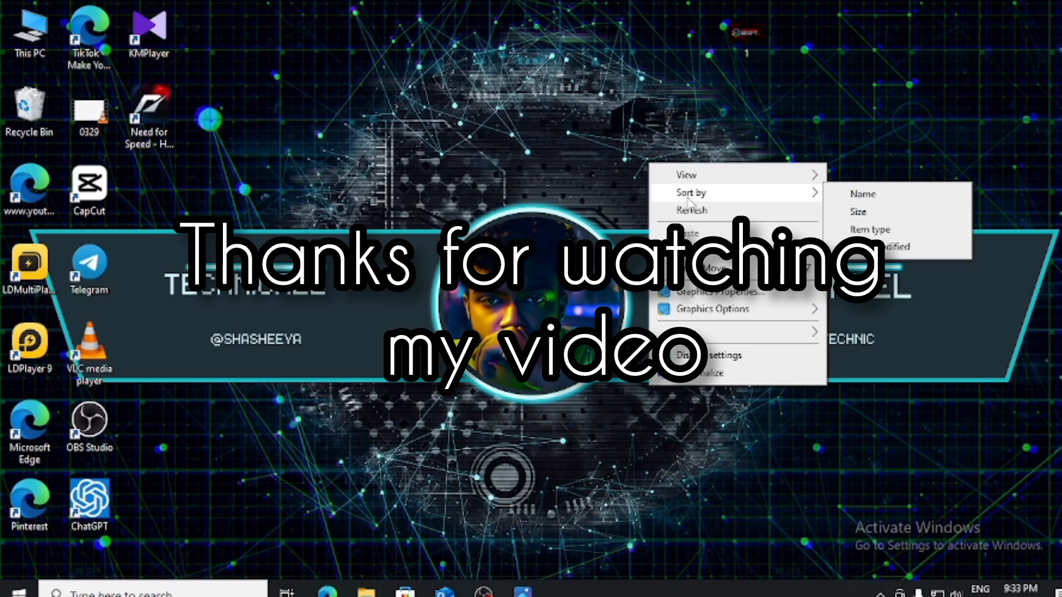
{"action": "left_click", "coordinate": [695, 211]}
{"action": "right_click", "coordinate": [691, 203]}
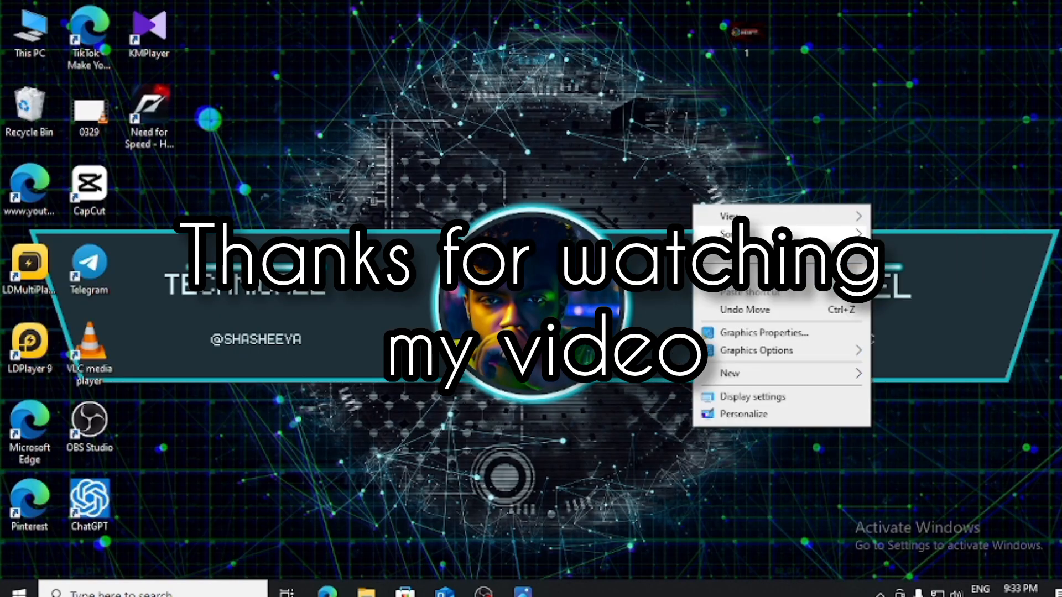